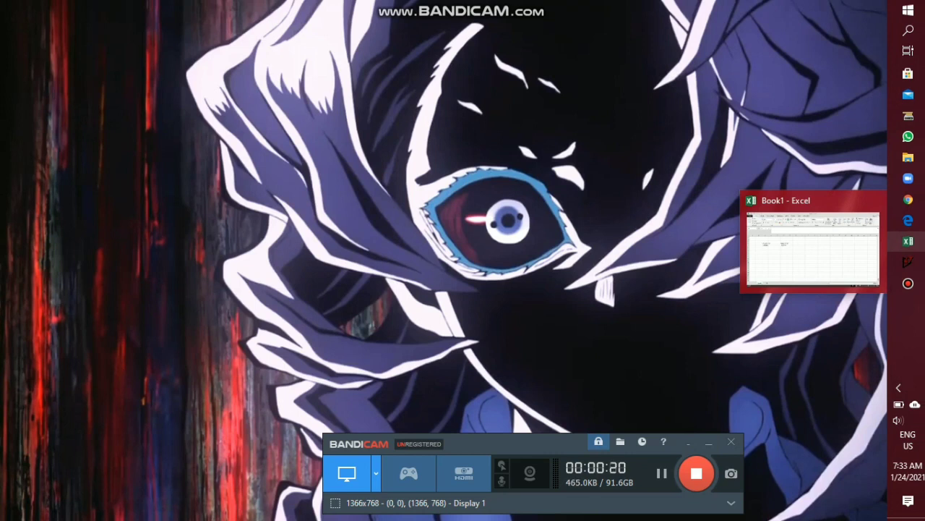
- Switch to LTspice and review the properties of C1, R1 and V1 in the single-stage low-pass filter
mouse_move(908, 282)
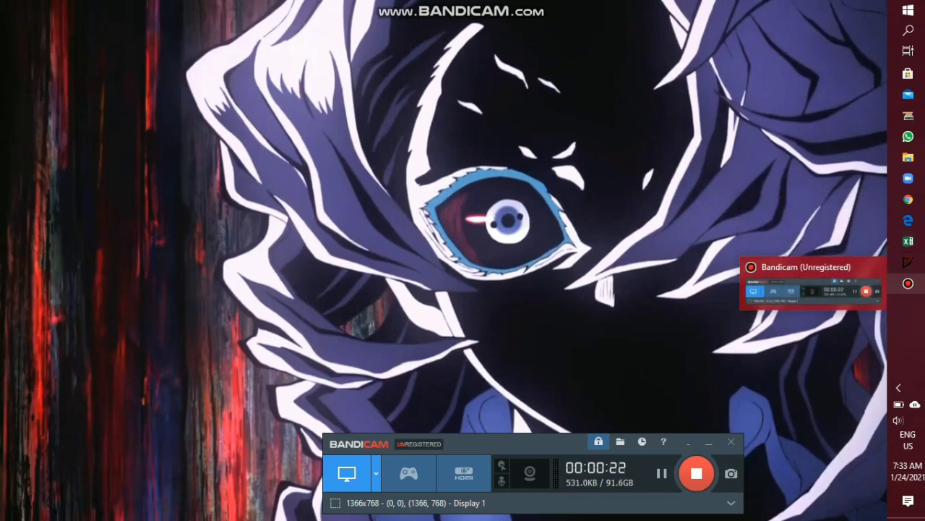
left_click(908, 262)
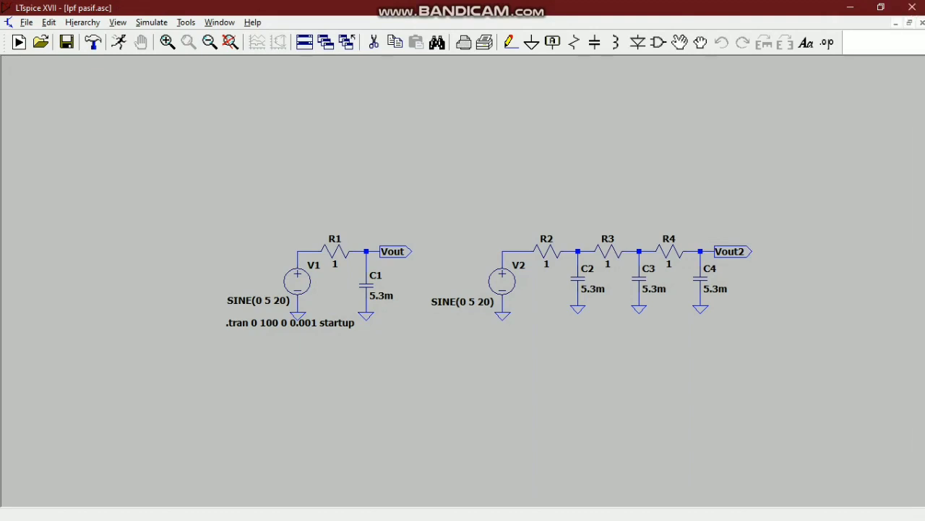
left_click_drag(462, 376, 417, 369)
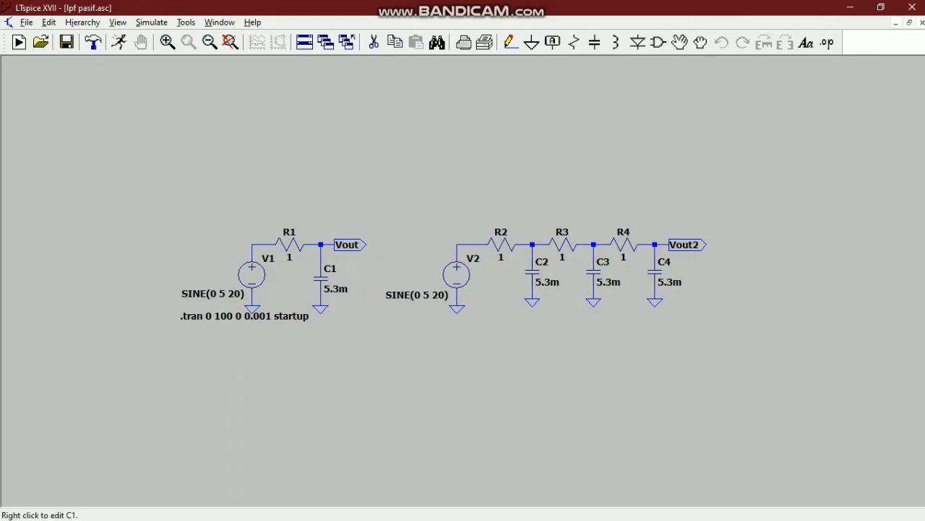
right_click(320, 278)
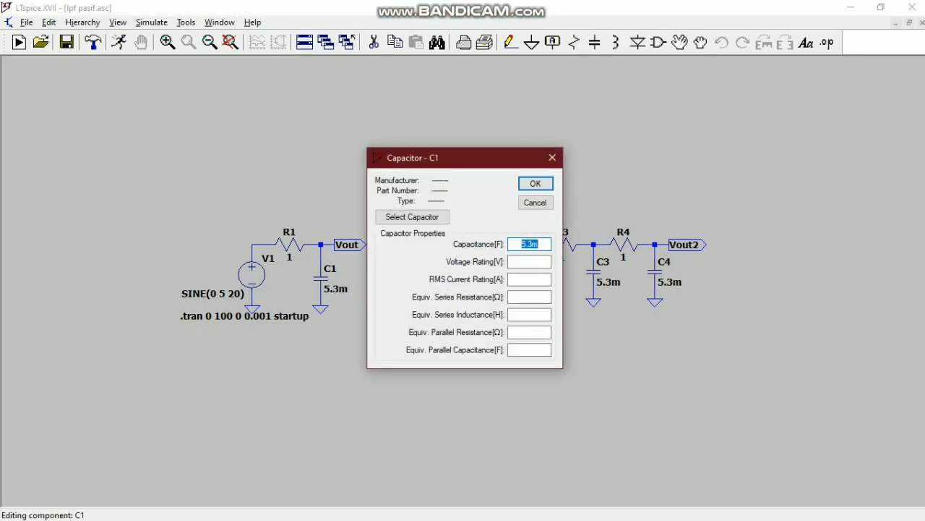
key("Return")
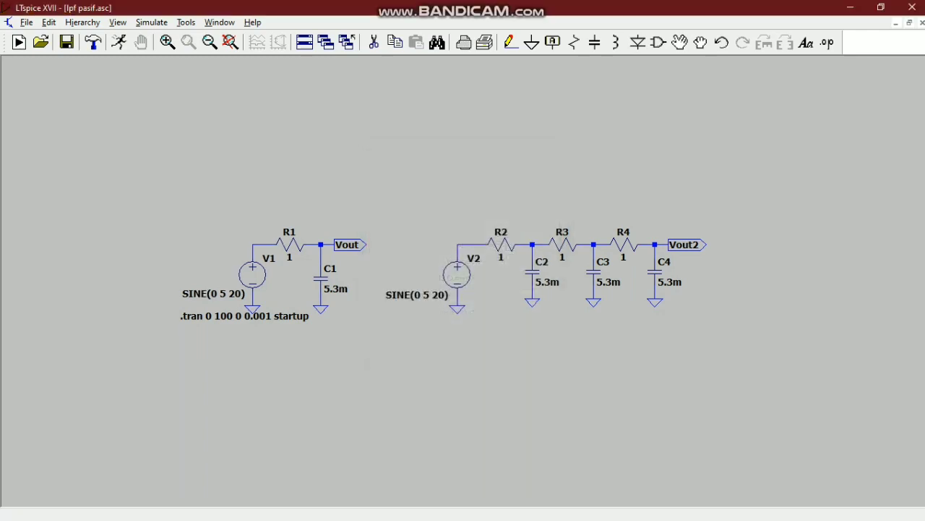
right_click(289, 244)
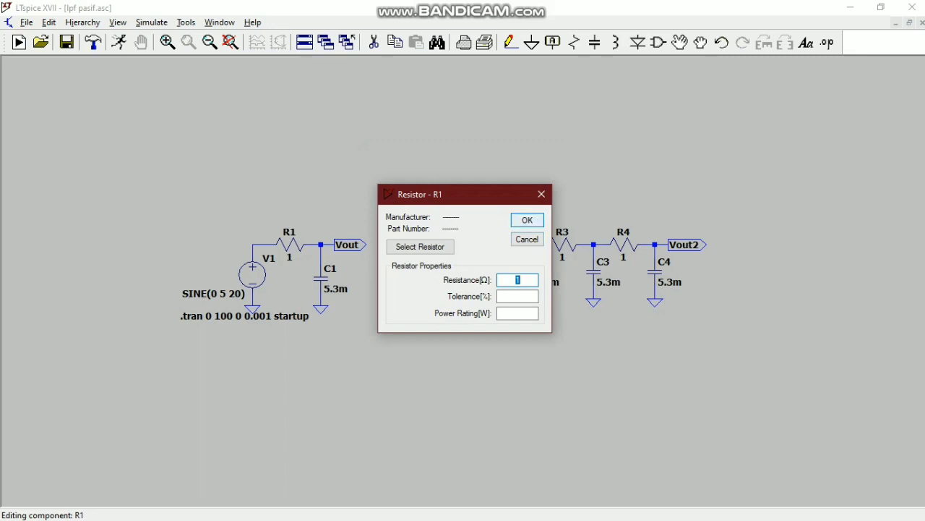
key("Return")
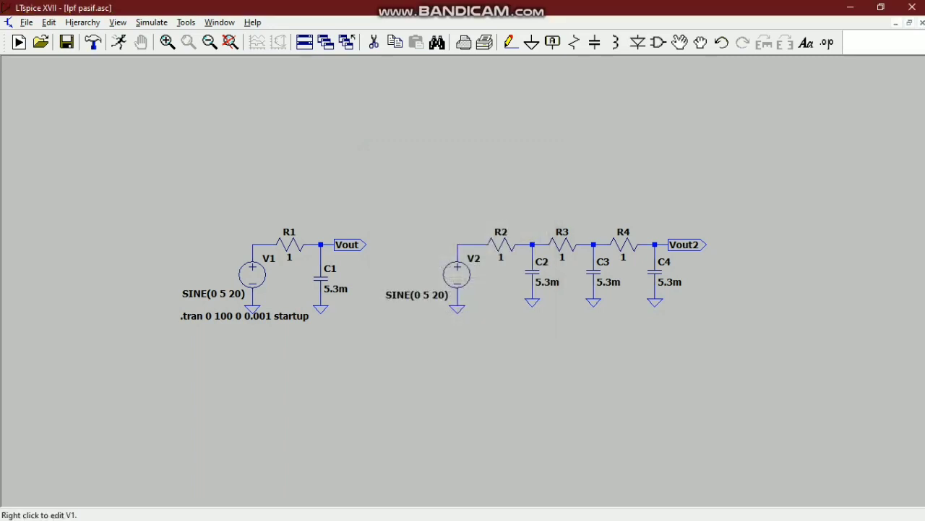
right_click(252, 274)
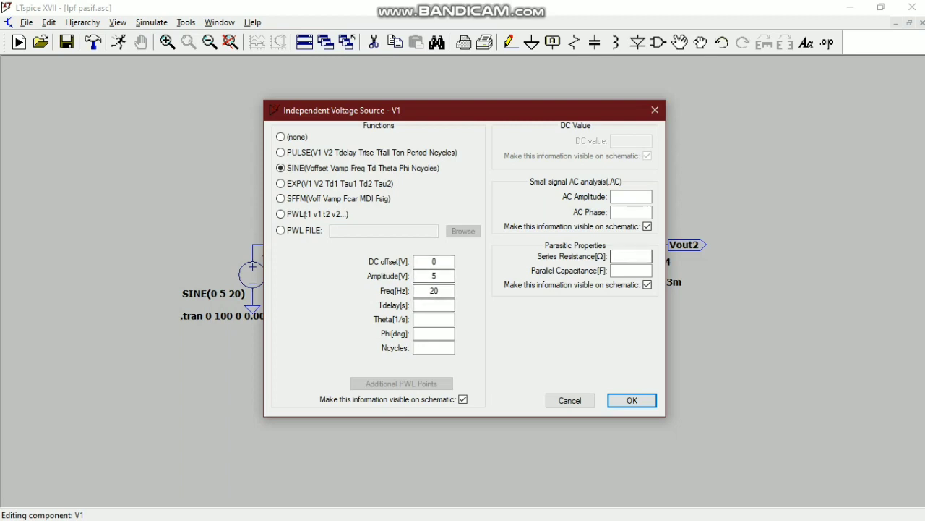
left_click(632, 400)
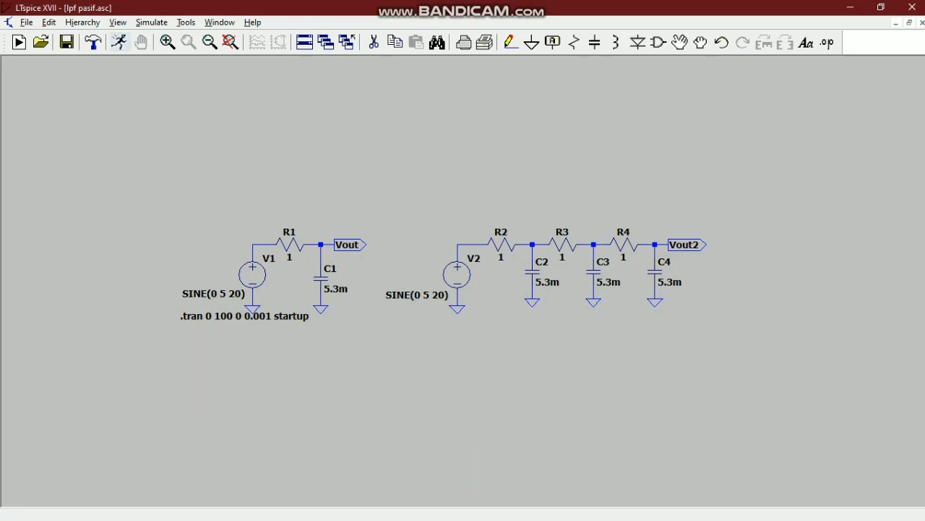
- Run the transient simulation and check the frequensi lpf formula in cell F5 of the Excel workbook
left_click(119, 42)
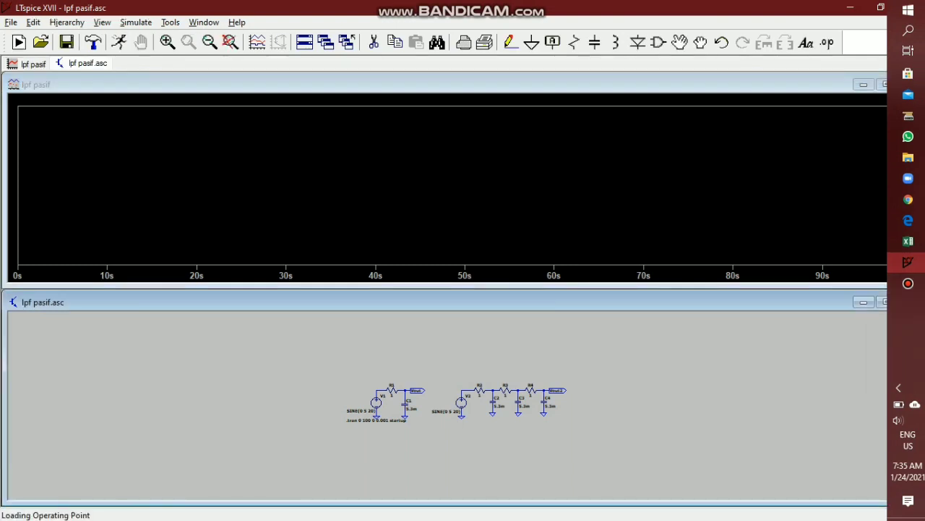
left_click(908, 241)
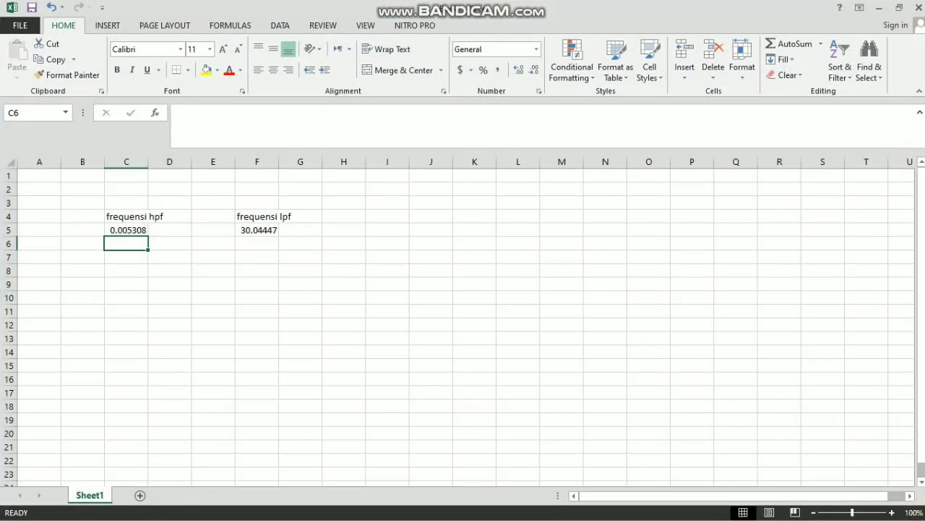
left_click(257, 230)
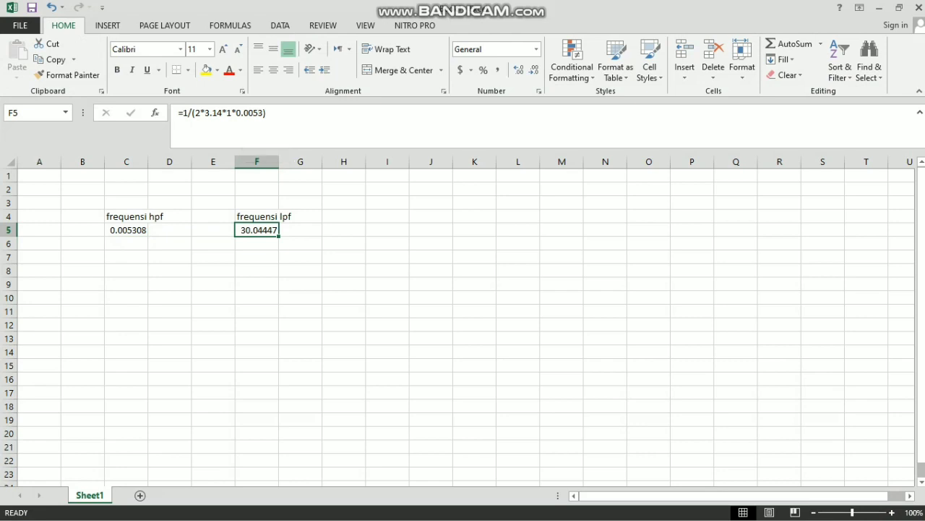
left_click(879, 8)
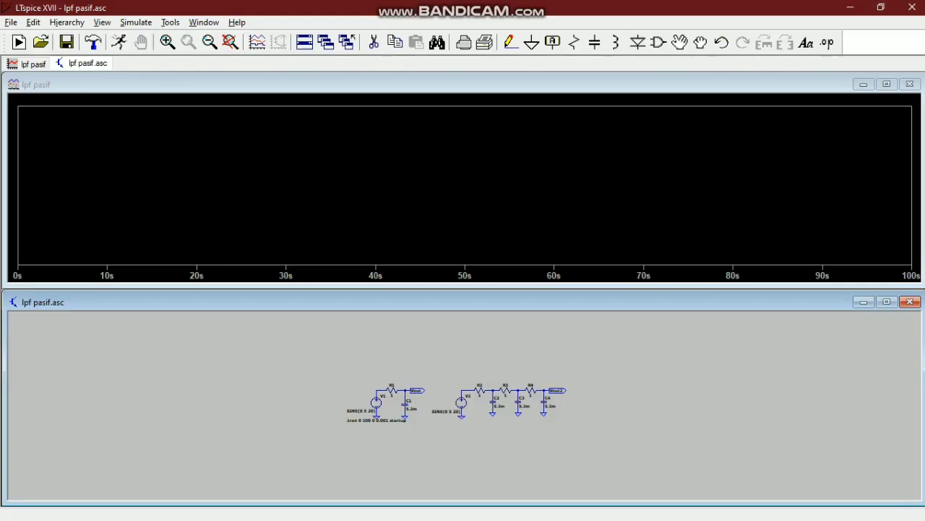
- Plot the voltage at V1's input node of the single-stage filter, fitted to the full time range
scroll(442, 402, "up", 5)
scroll(442, 402, "down", 5)
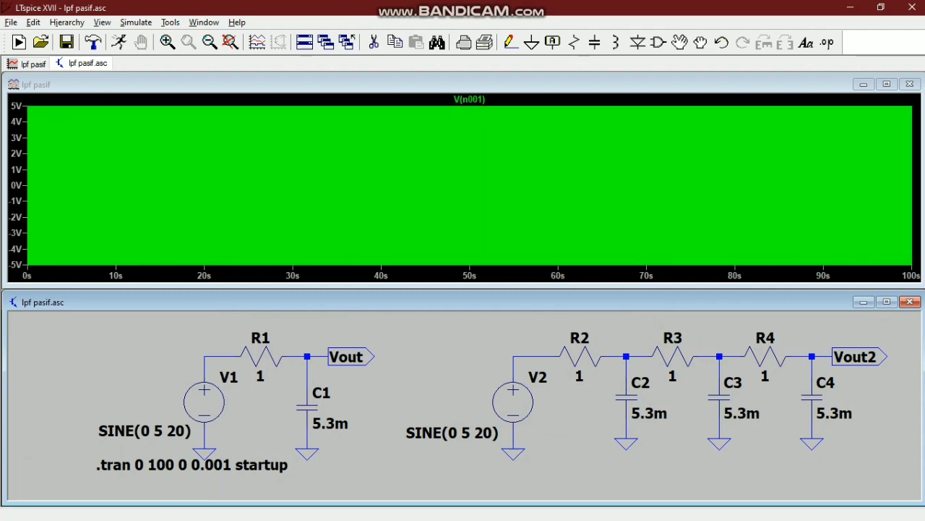
right_click(109, 137)
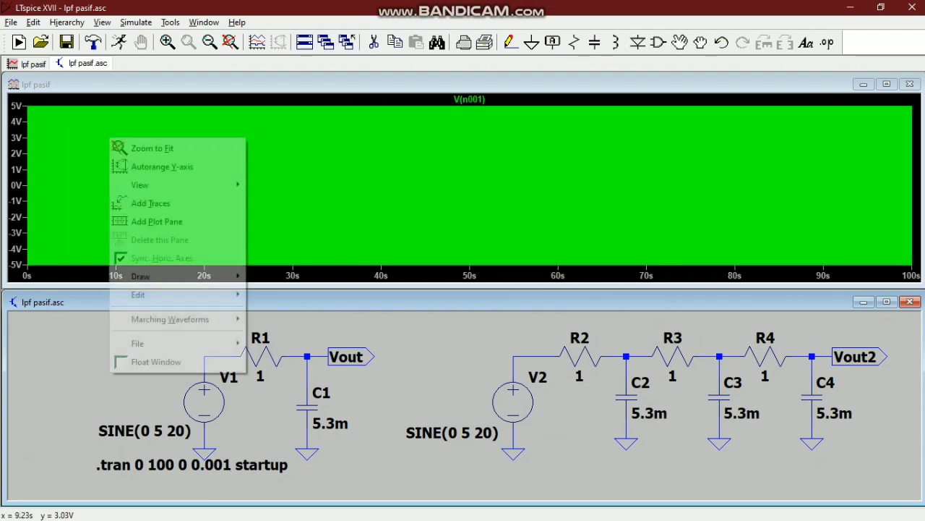
left_click(122, 148)
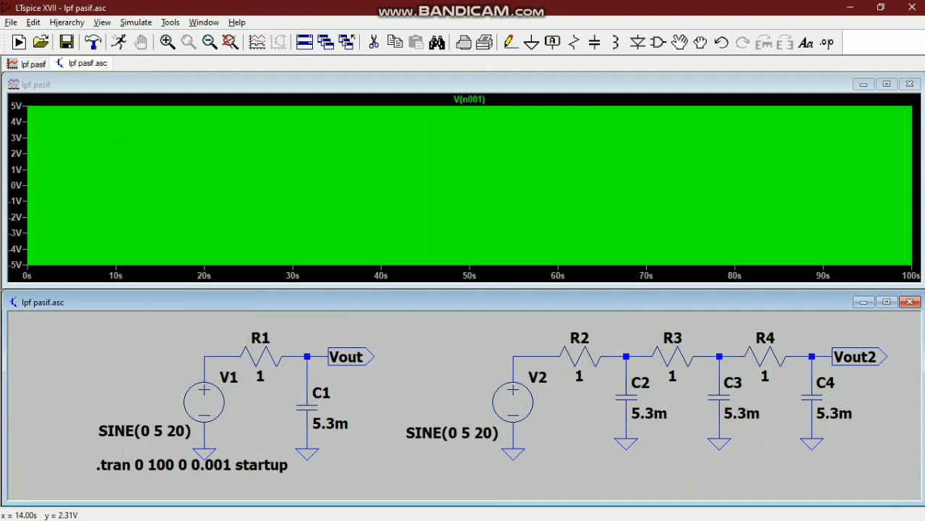
- Add a second plot pane and plot the Vout voltage in it
right_click(285, 187)
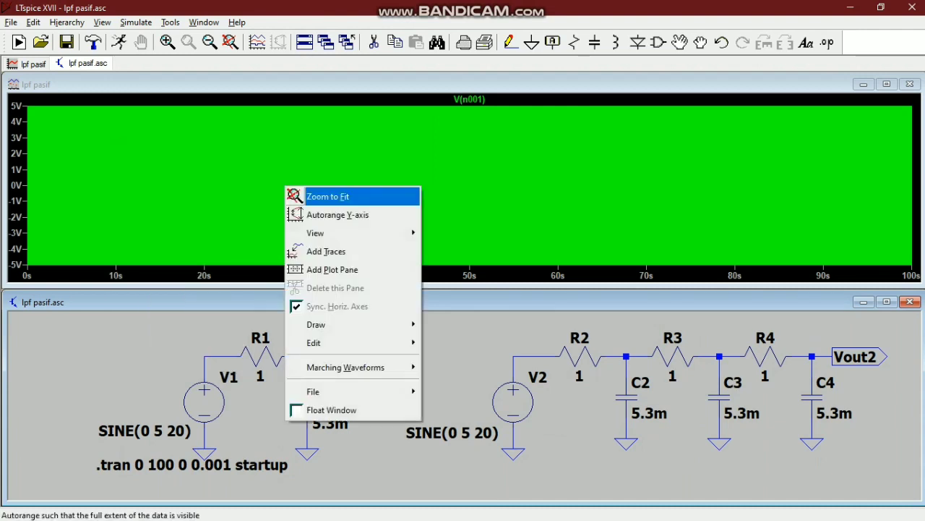
left_click(298, 269)
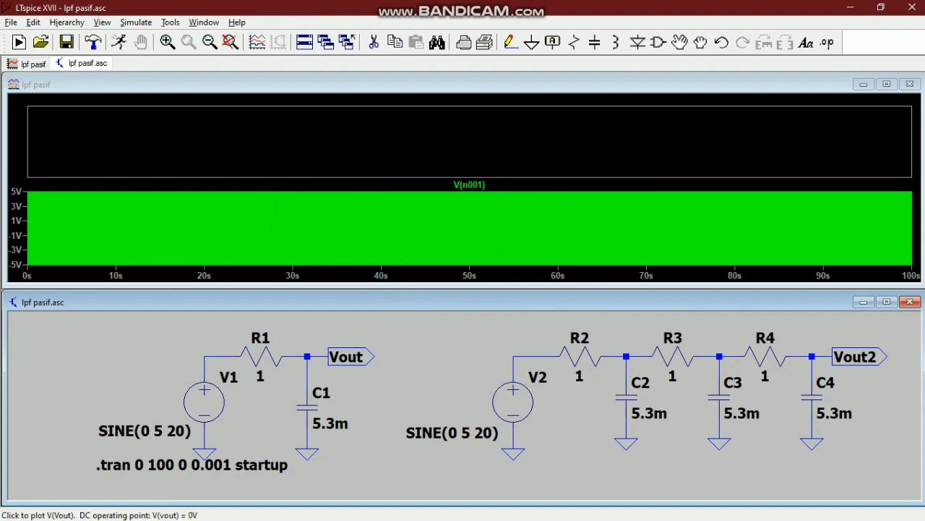
left_click(322, 356)
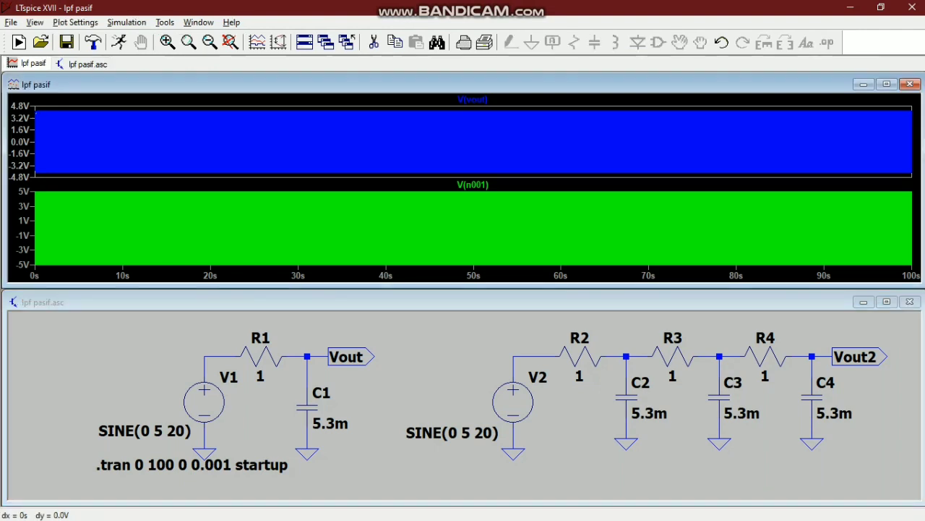
- Examine the first cycles of the Vout and input waveforms up close, and restore the full time range
left_click_drag(36, 114, 102, 164)
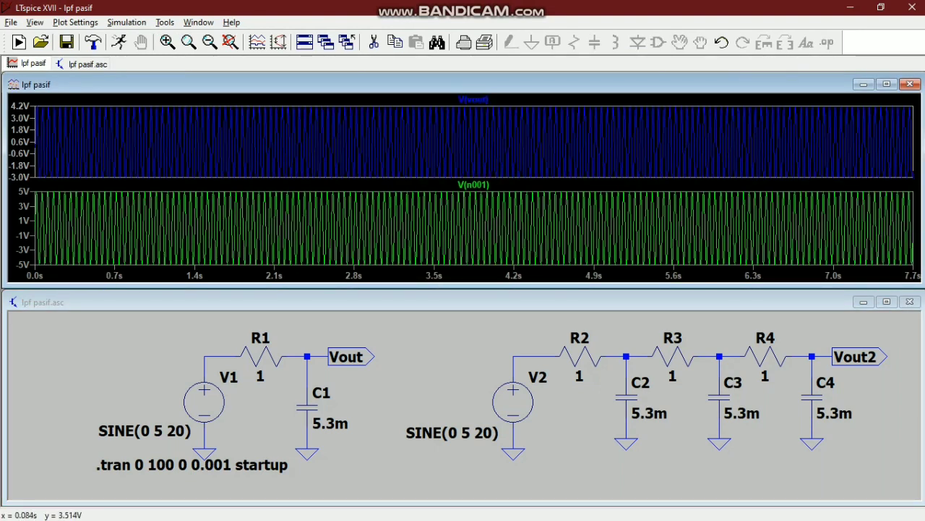
left_click_drag(36, 106, 107, 172)
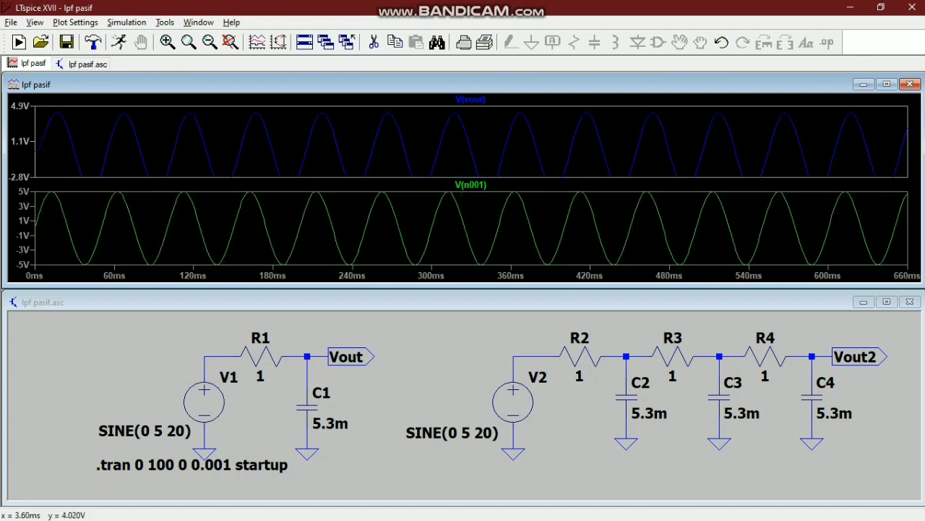
left_click_drag(45, 116, 98, 139)
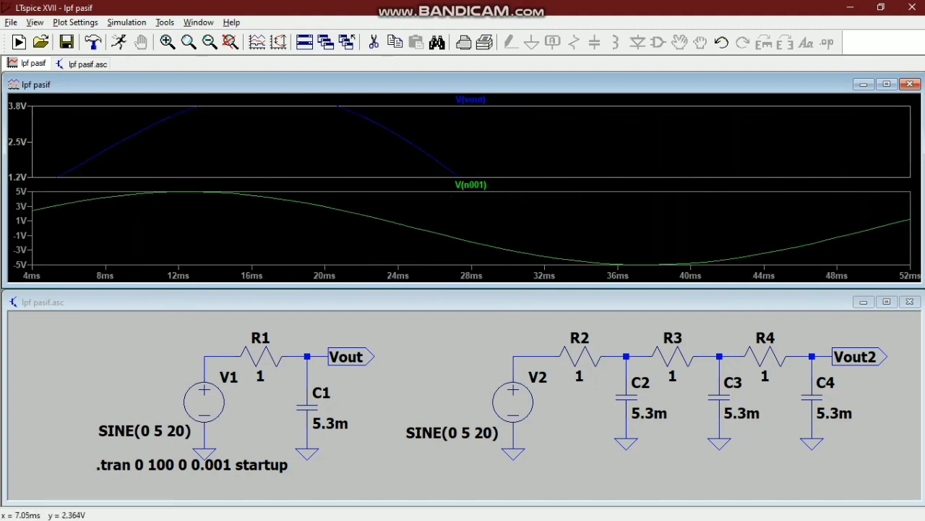
mouse_move(90, 137)
left_mouse_down()
mouse_move(82, 160)
mouse_move(93, 139)
left_mouse_up()
scroll(127, 113, "up", 4)
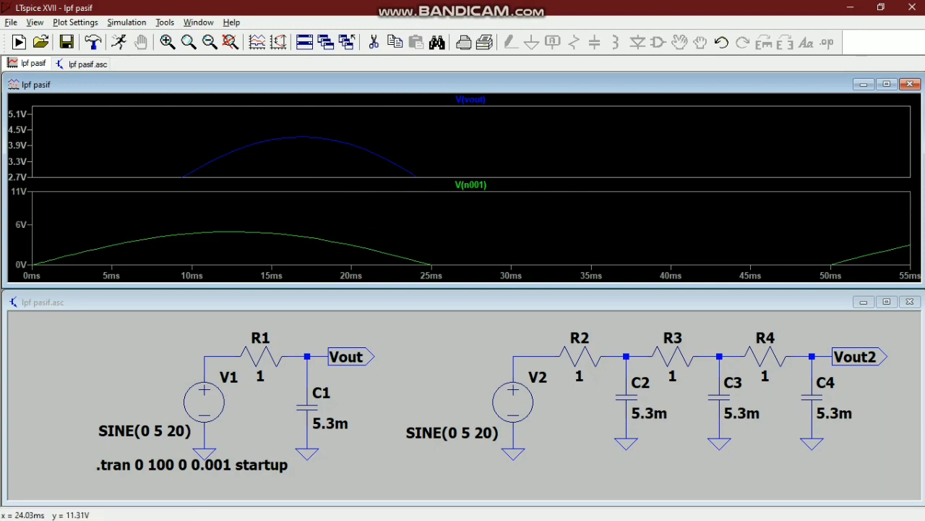
right_click(402, 149)
left_click(443, 158)
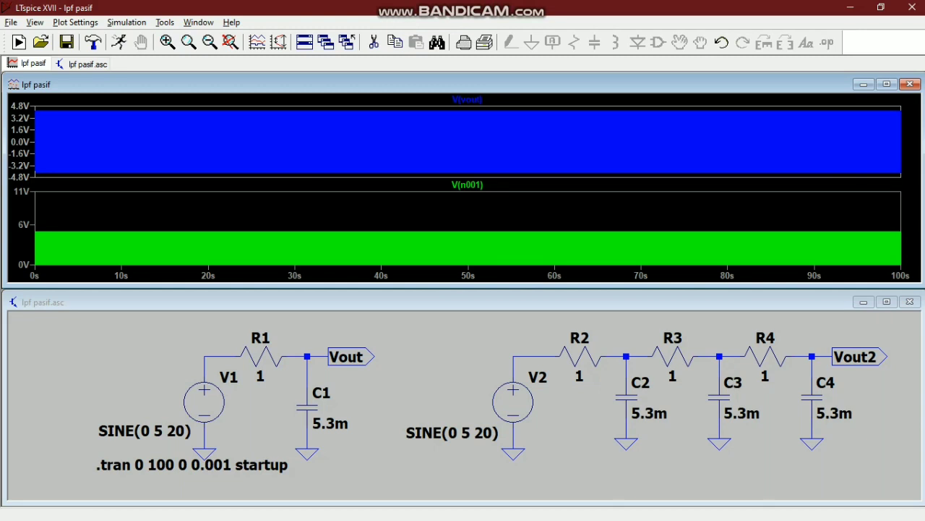
- Add another plot pane and delete the V(n001) and V(vout) traces
right_click(467, 139)
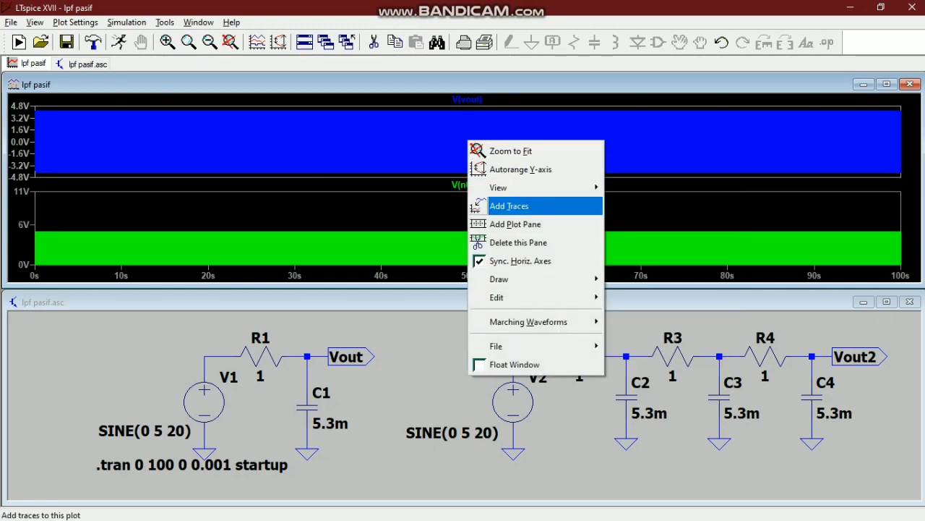
left_click(514, 224)
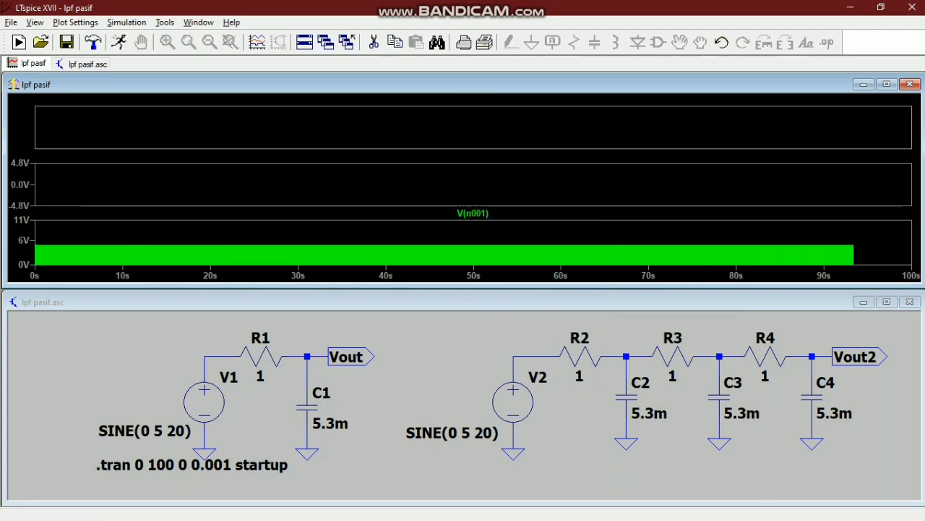
right_click(472, 213)
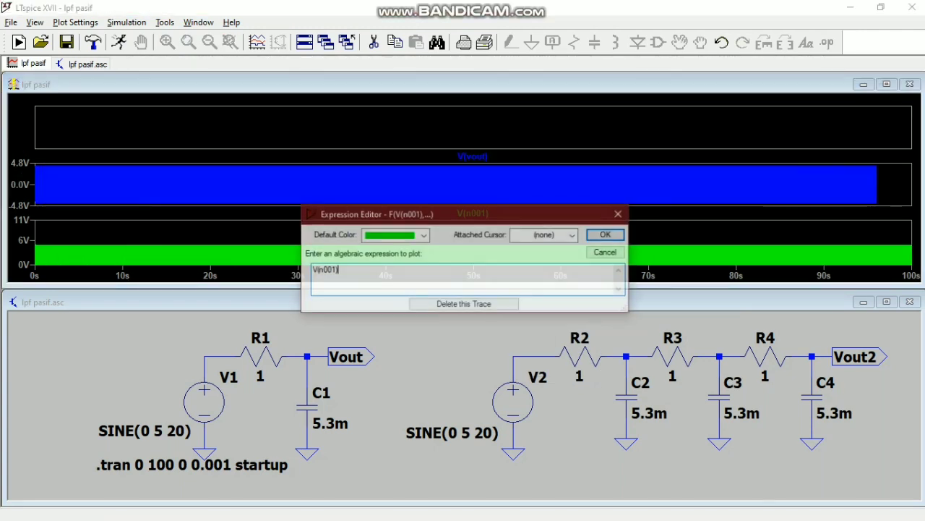
left_click(463, 303)
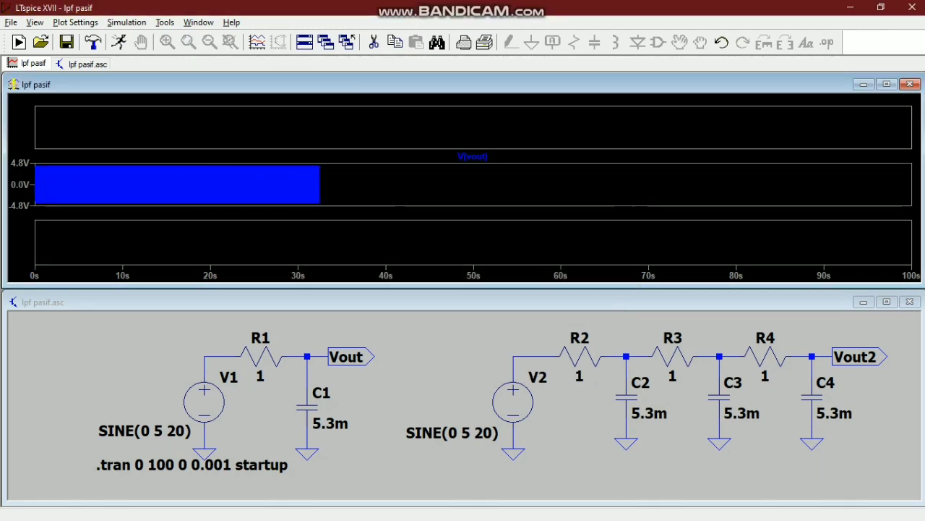
right_click(473, 156)
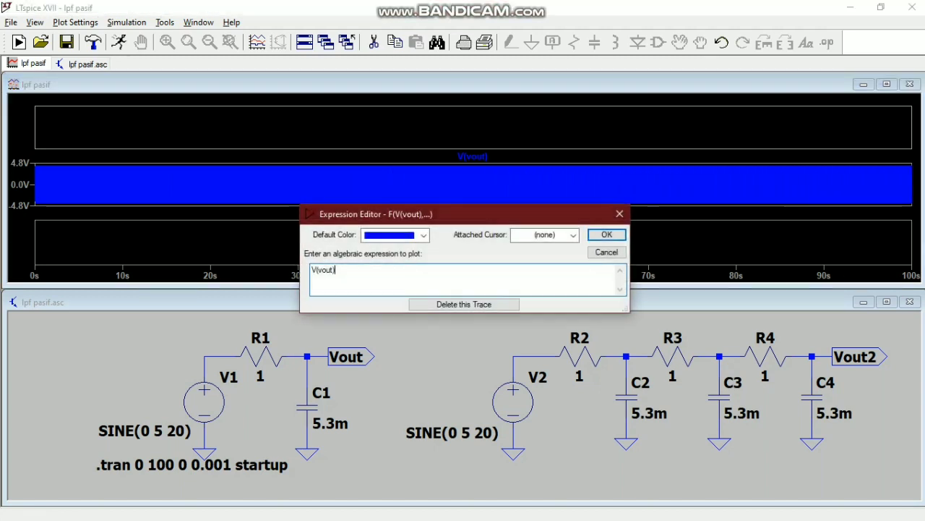
left_click(463, 303)
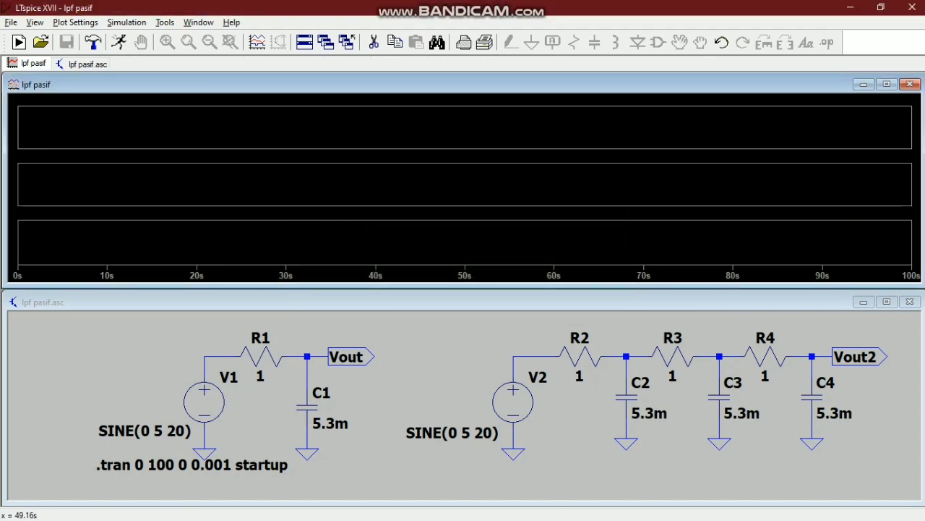
- Delete two of the empty plot panes so that a single one is left
right_click(457, 183)
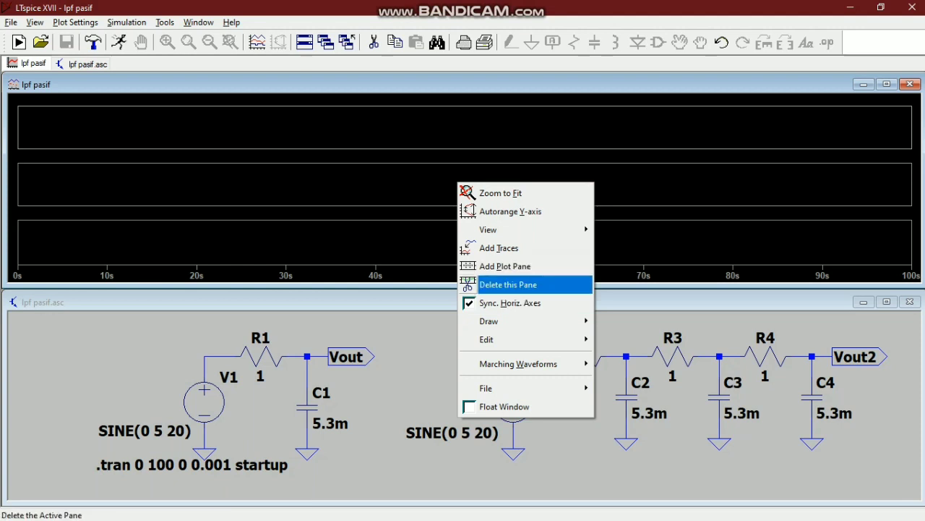
left_click(508, 284)
right_click(505, 240)
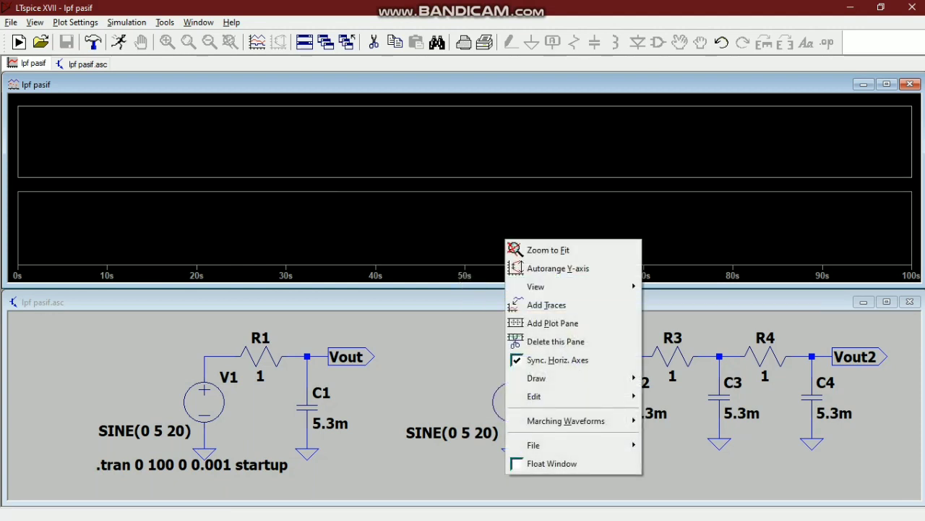
left_click(555, 341)
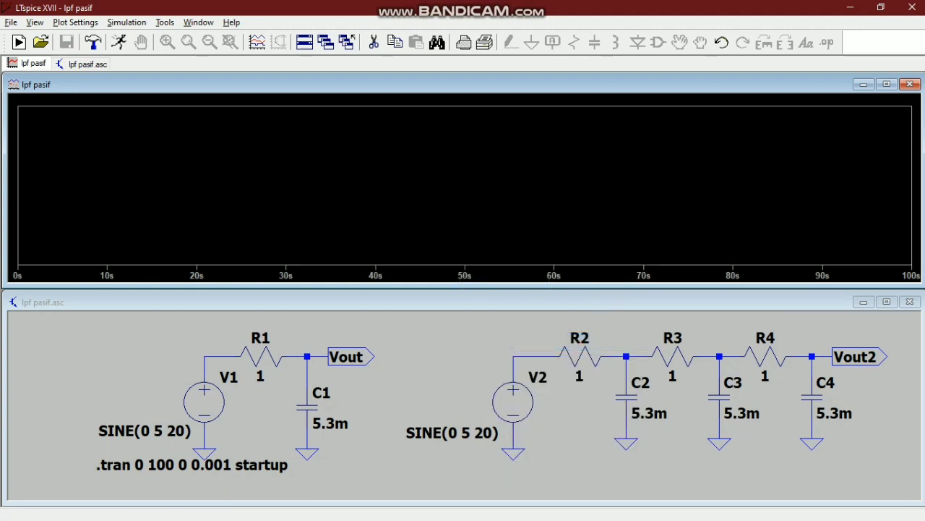
- Plot the voltage at V2's input node of the three-stage filter
left_click(536, 355)
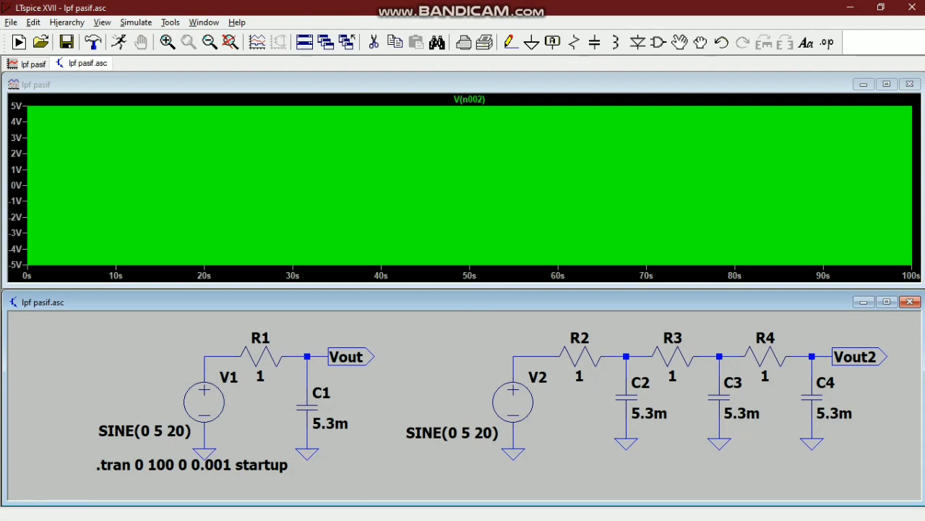
mouse_move(924, 177)
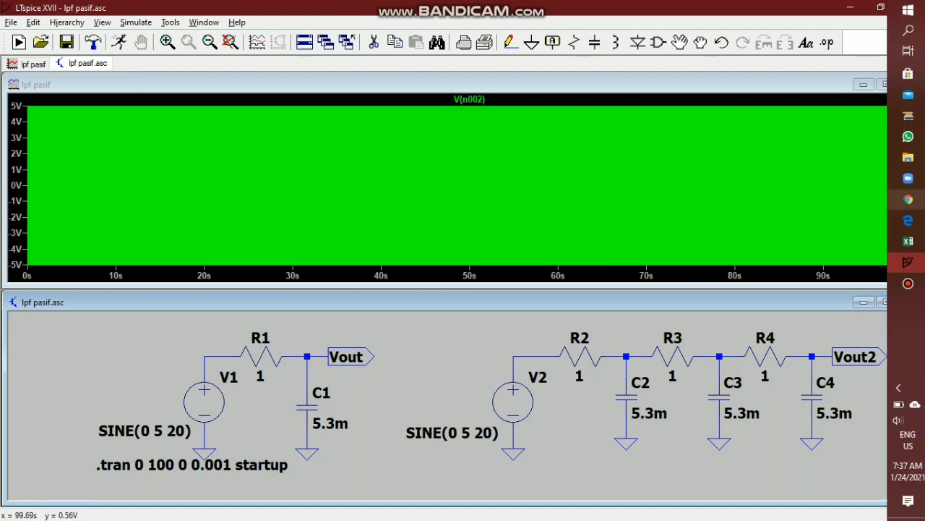
- Switch to Excel to check the calculated low-pass cutoff frequency and its formula, and return to LTspice
mouse_move(908, 241)
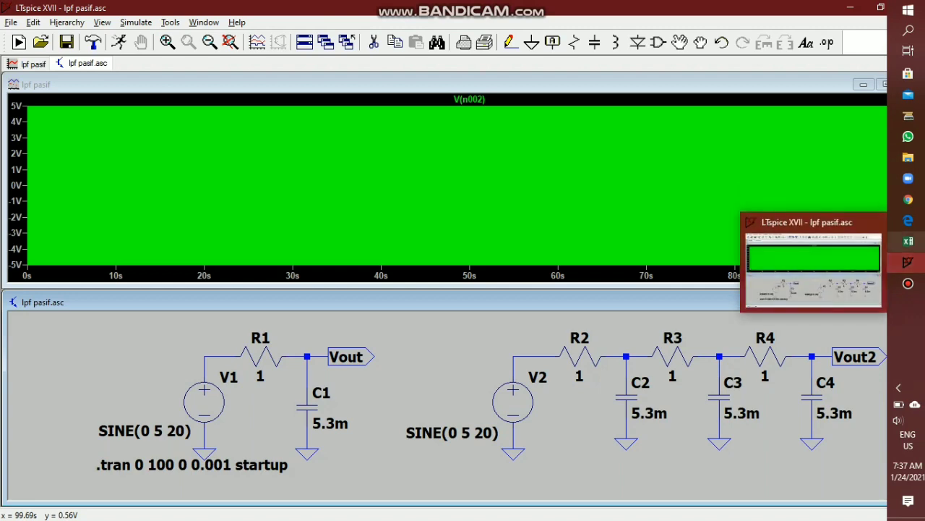
left_click(908, 241)
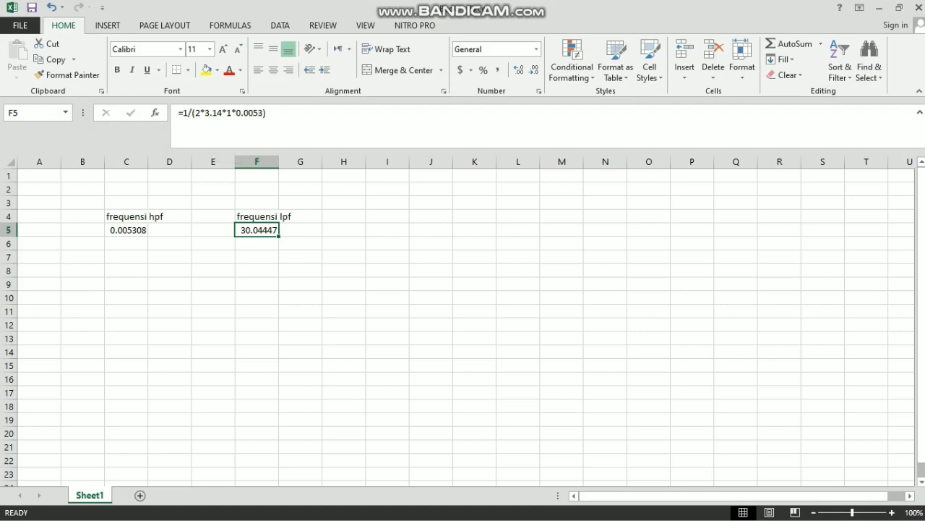
mouse_move(924, 165)
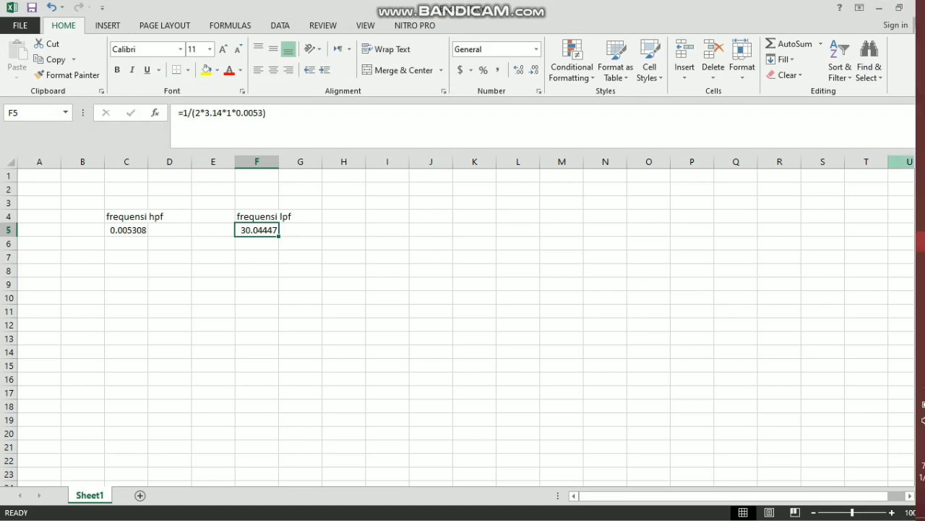
left_click(908, 262)
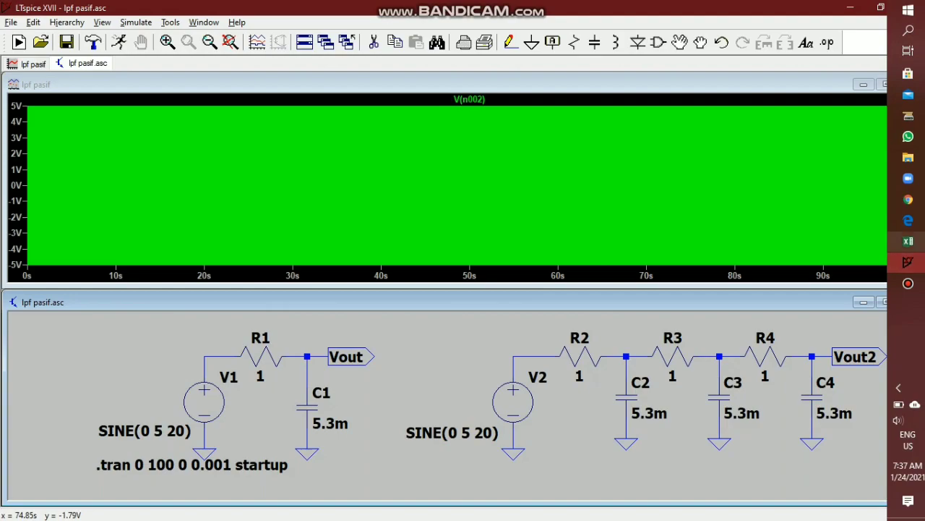
left_click(908, 241)
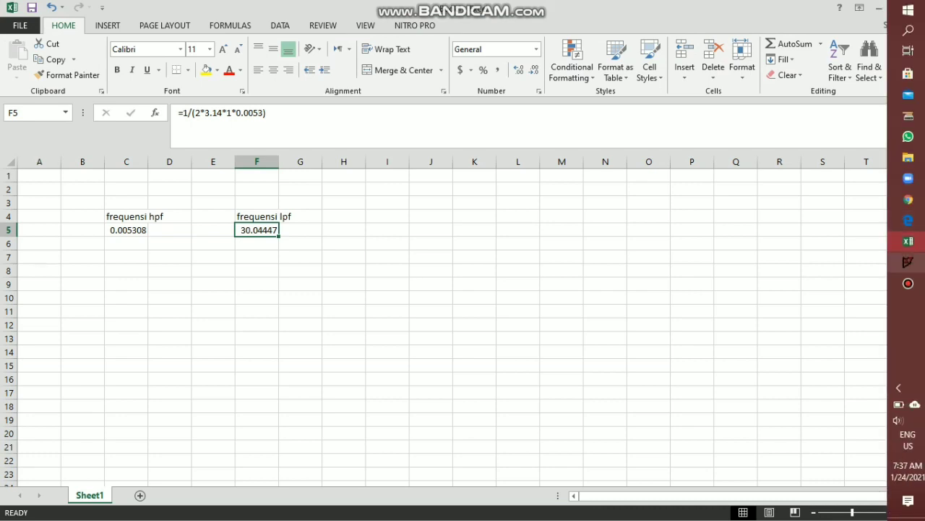
mouse_move(908, 262)
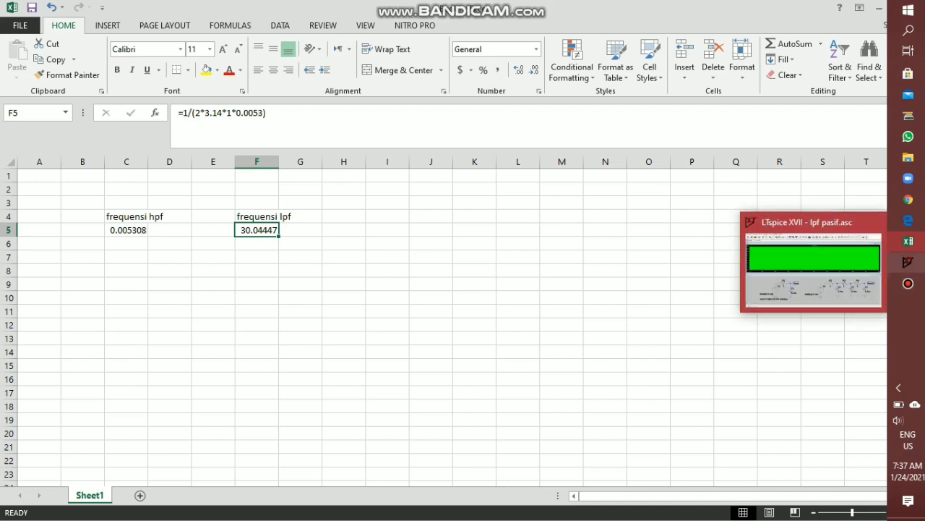
left_click(814, 264)
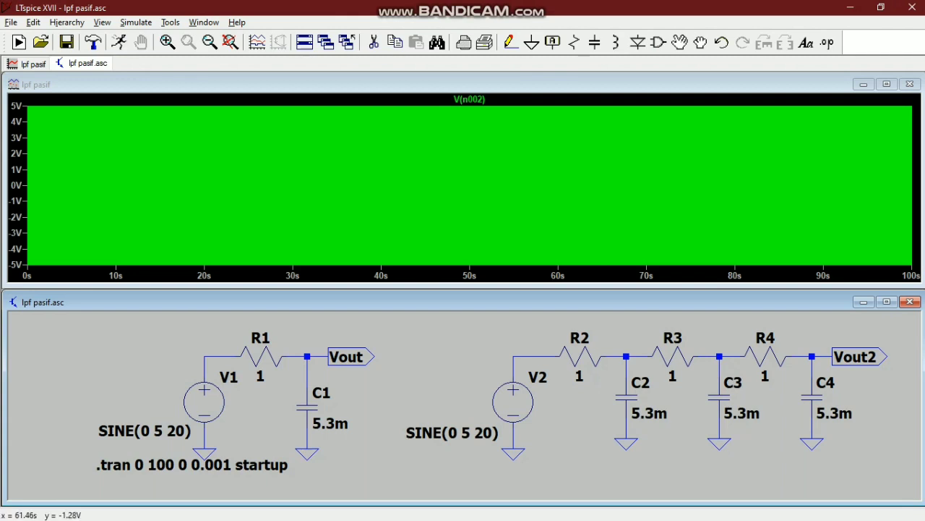
- Add a second plot pane and plot the three-stage low-pass filter's Vout2 voltage in it
right_click(507, 180)
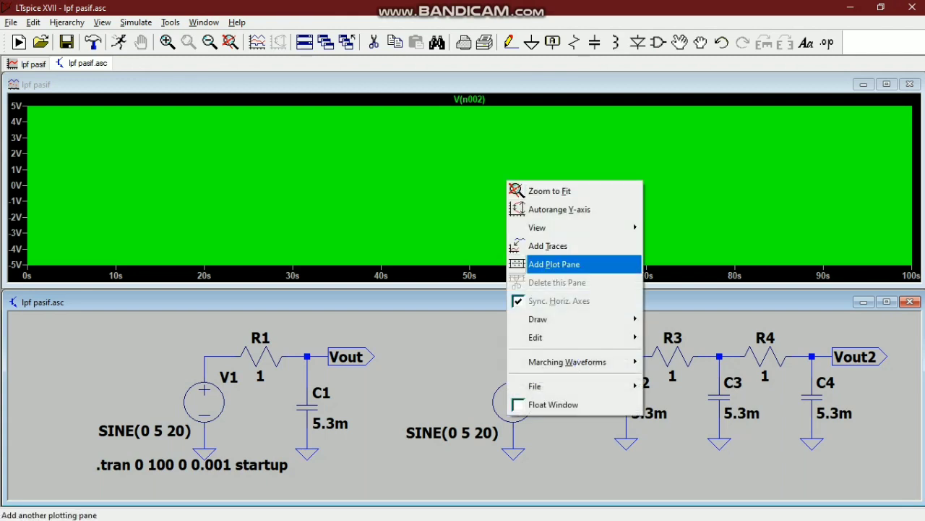
left_click(554, 264)
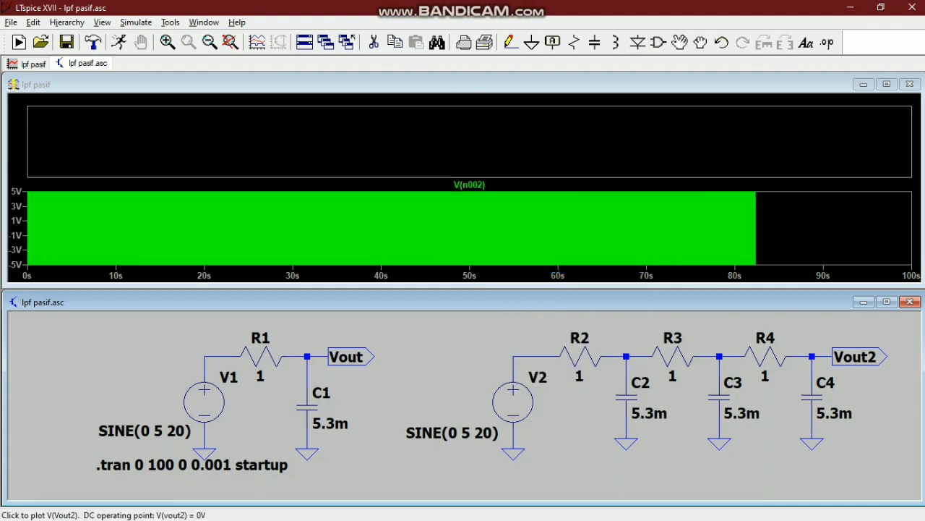
left_click(823, 355)
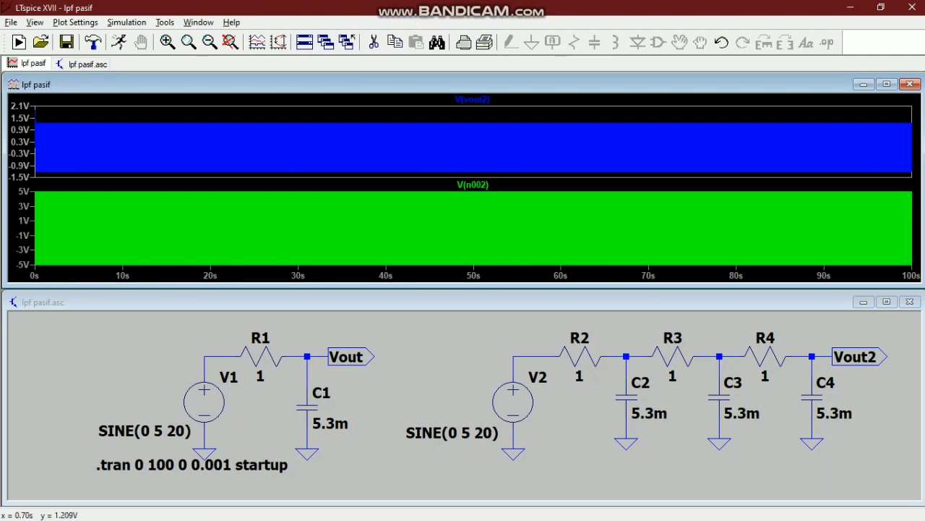
- Examine the first cycles of the Vout2 and input waveforms up close, and close the waveform window
left_click_drag(36, 121, 86, 155)
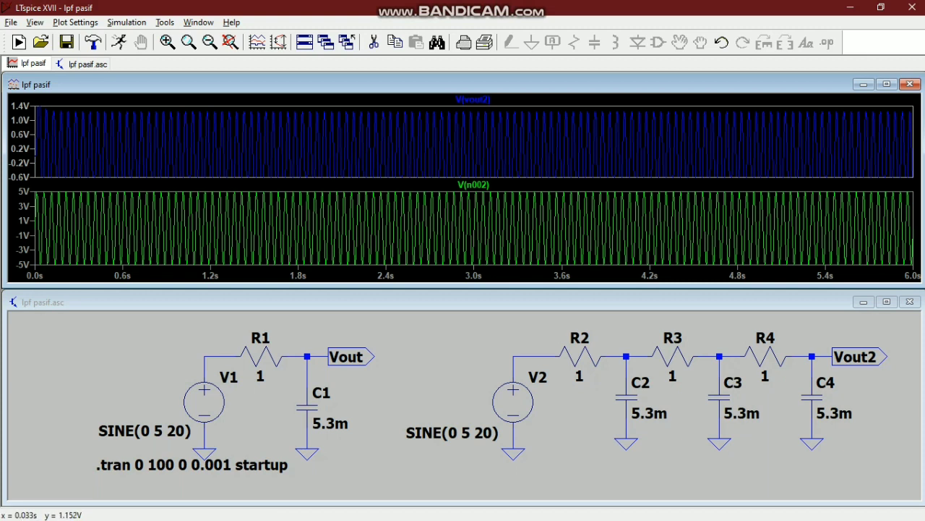
left_click_drag(40, 114, 93, 166)
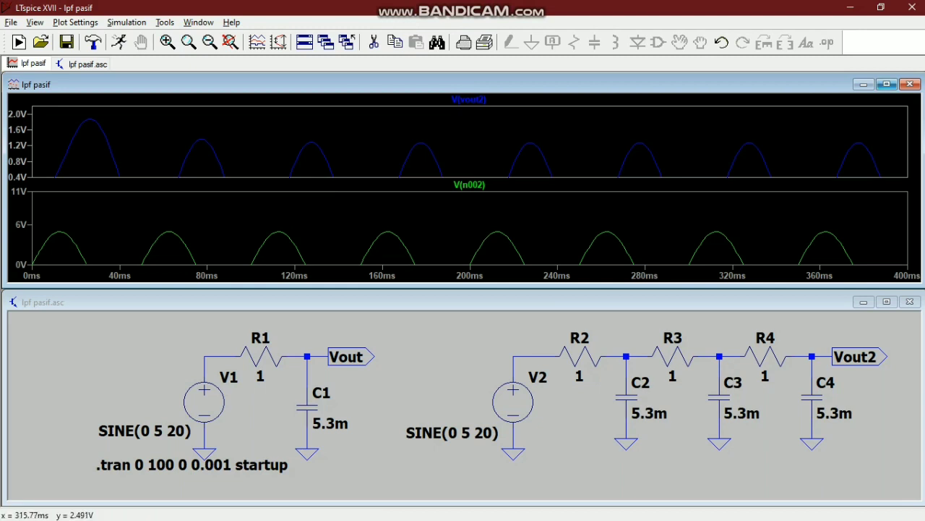
left_click(911, 84)
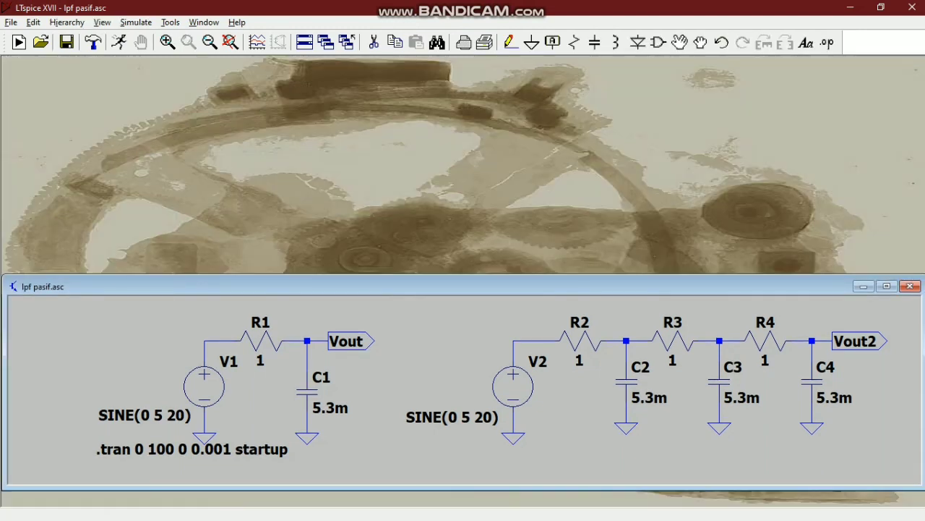
- Open the high-pass filter schematic hpf pasif.asc from the ss4 folder
left_click(41, 42)
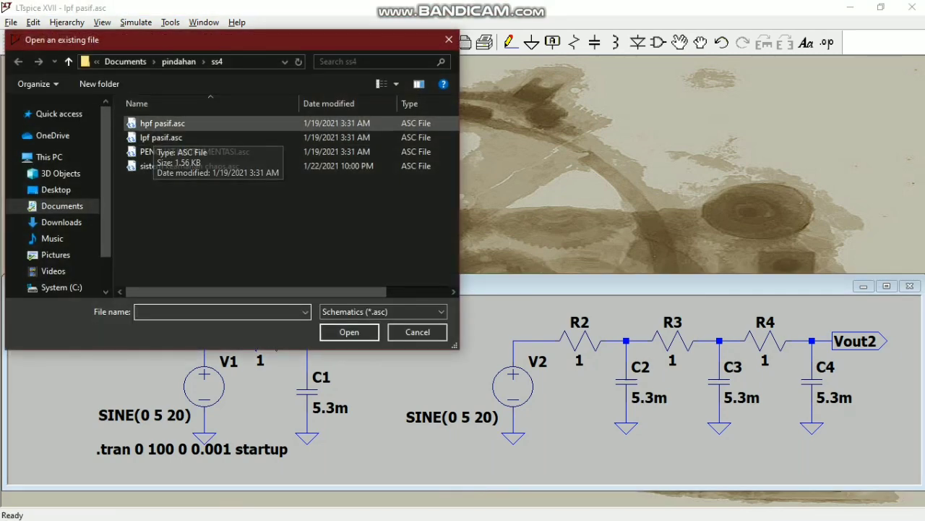
left_click(162, 124)
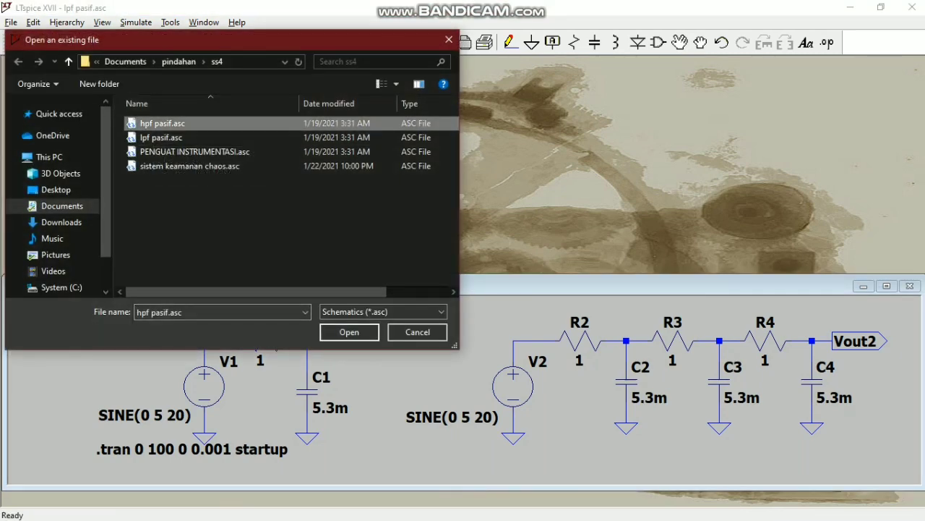
left_click(349, 332)
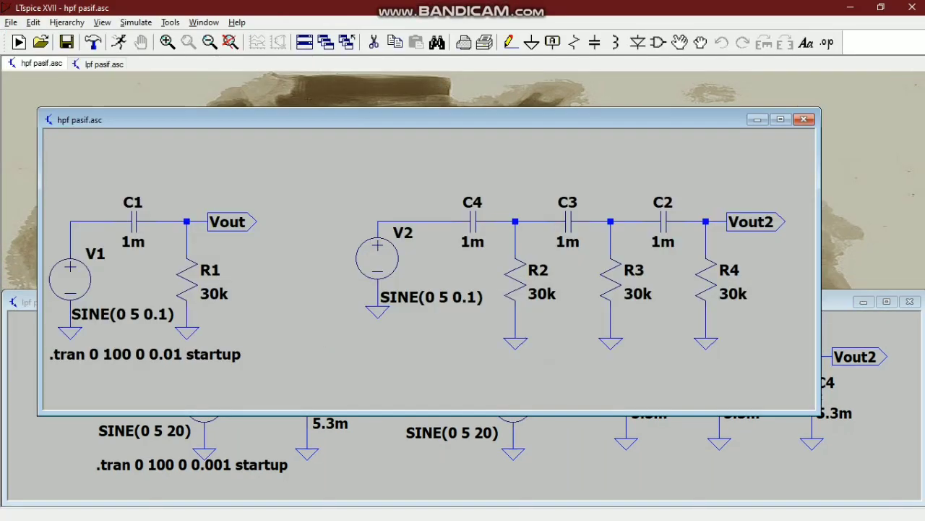
- Close the lpf pasif.asc schematic without saving its changes, and maximize the hpf pasif.asc window
left_click(909, 302)
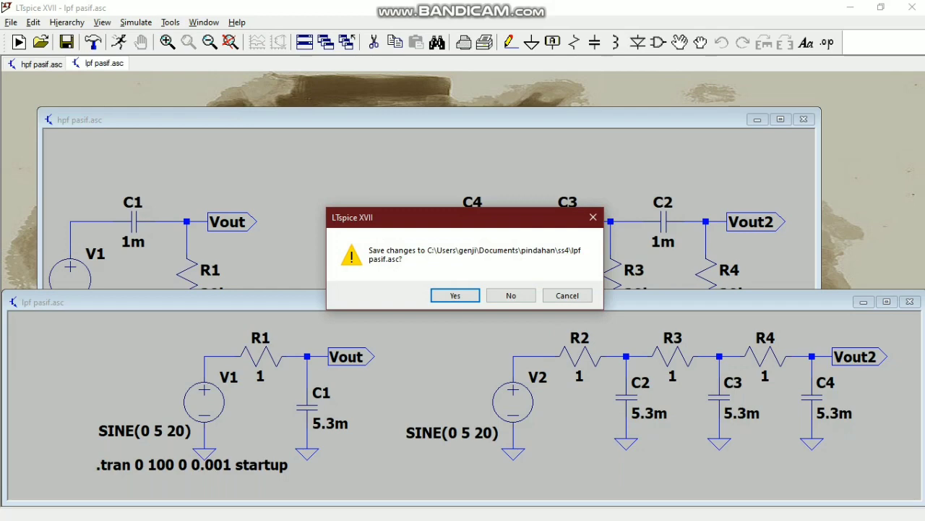
left_click(511, 295)
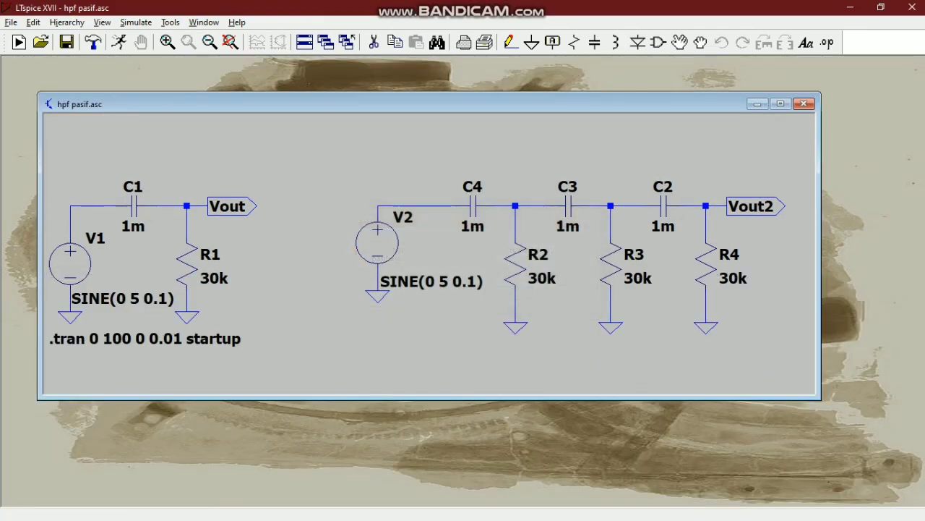
left_click(781, 104)
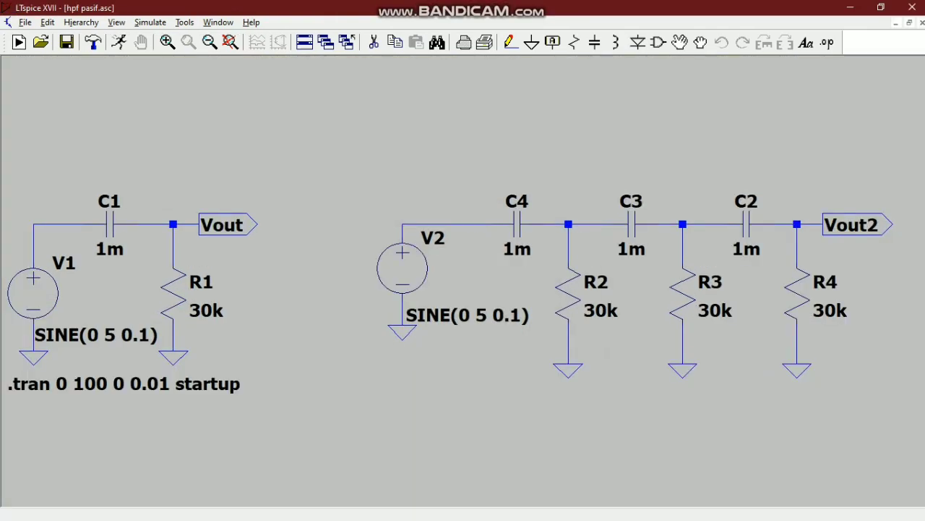
- Inspect the single-stage and three-stage high-pass circuits, and review the sine settings of sources V2 and V1
left_click_drag(347, 289, 414, 288)
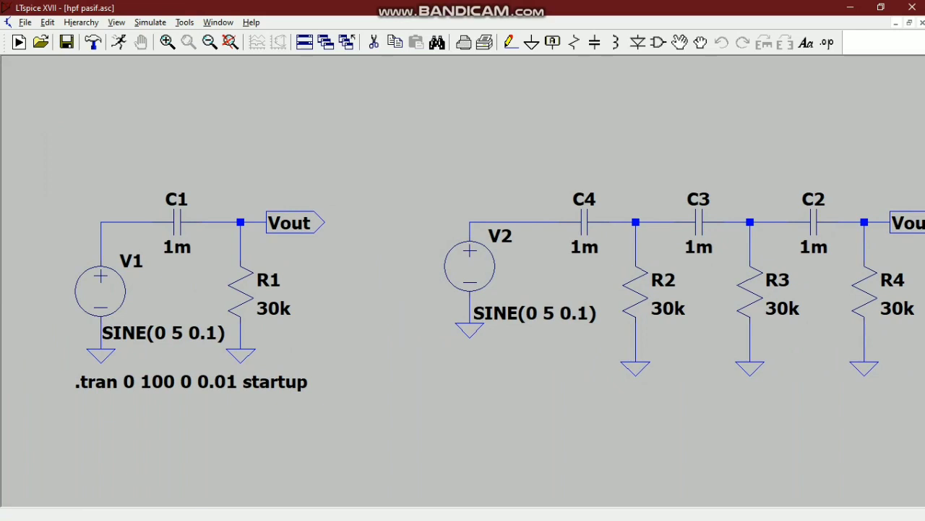
left_click_drag(506, 361, 406, 378)
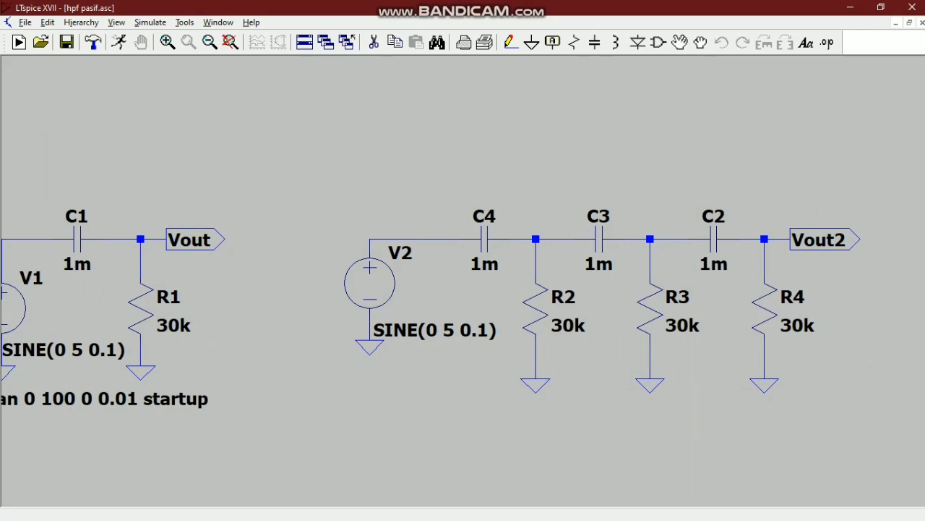
left_click_drag(371, 282, 481, 300)
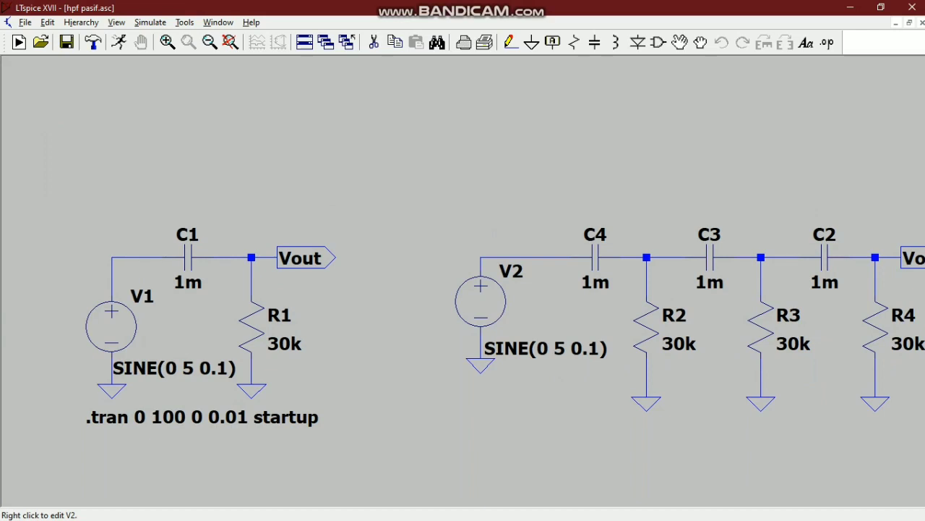
right_click(481, 300)
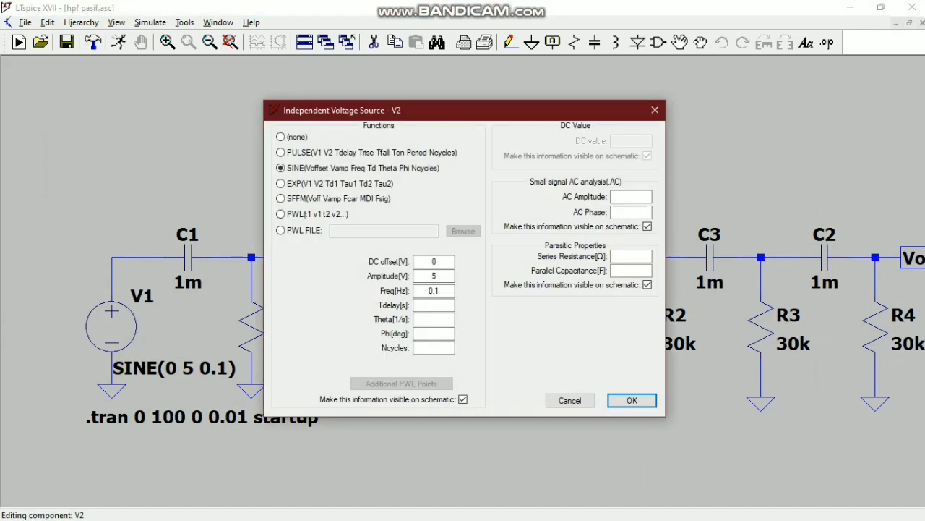
left_click(632, 399)
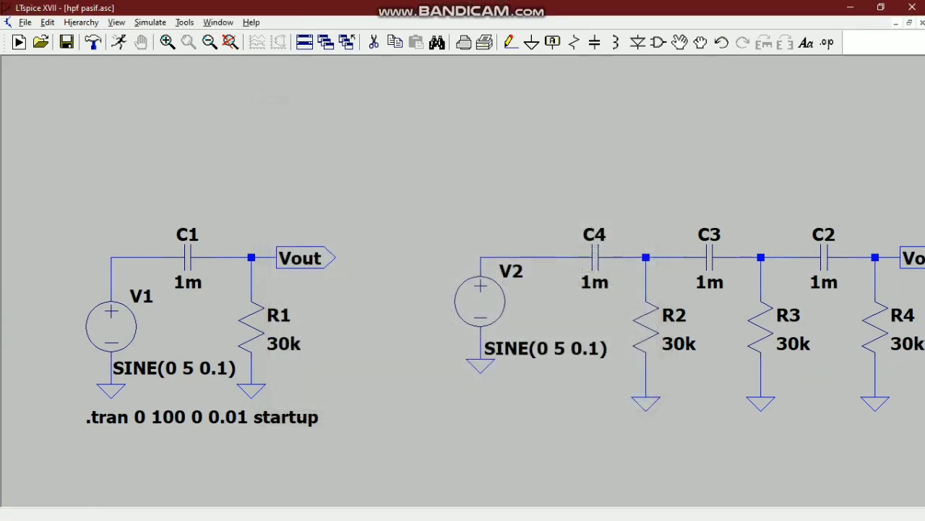
right_click(111, 325)
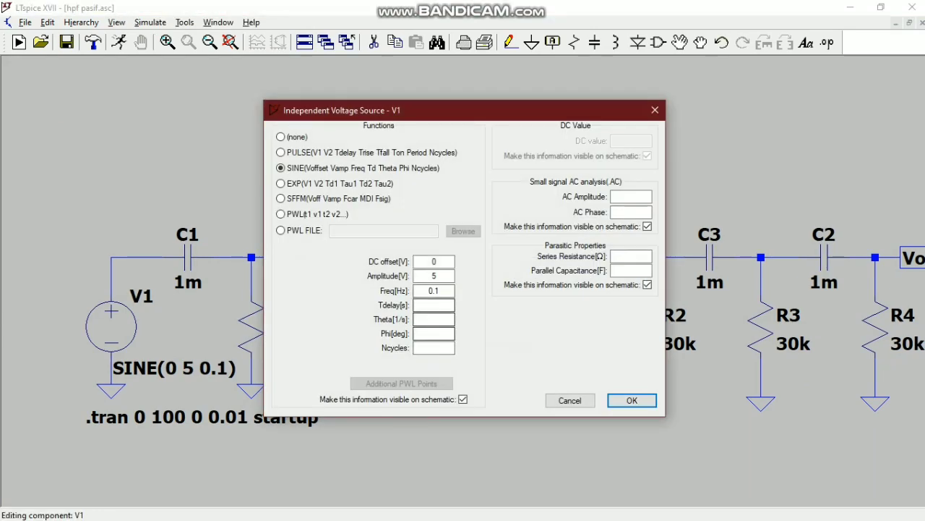
left_click(632, 399)
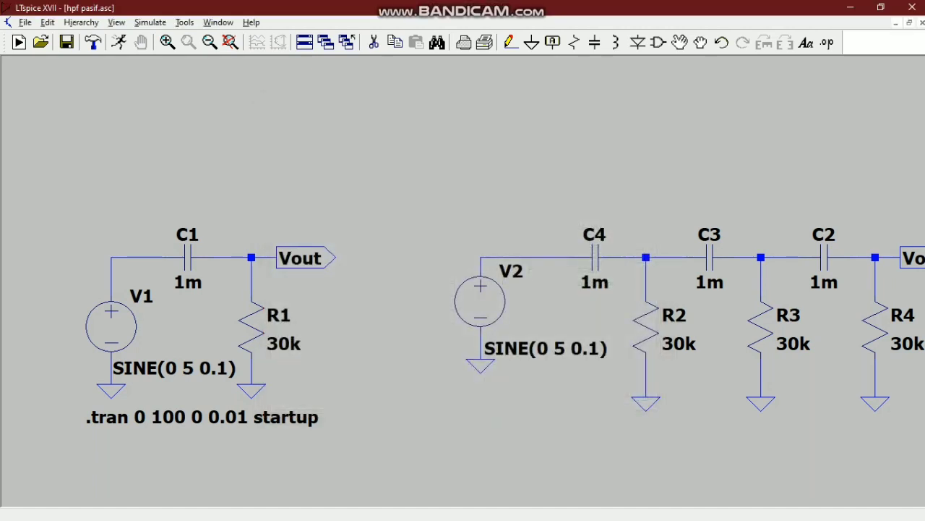
- Run the high-pass filter simulation and plot the voltage at V1's input node
left_click_drag(622, 441, 637, 421)
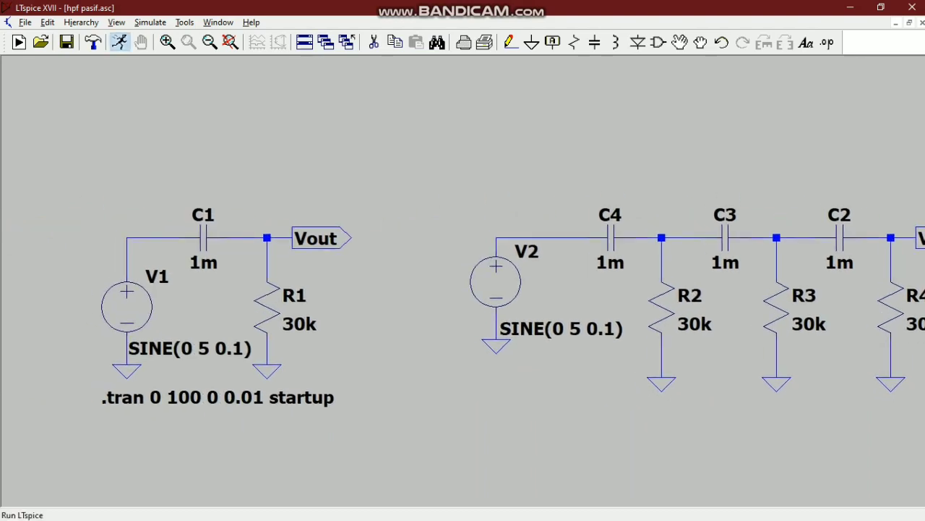
left_click(119, 42)
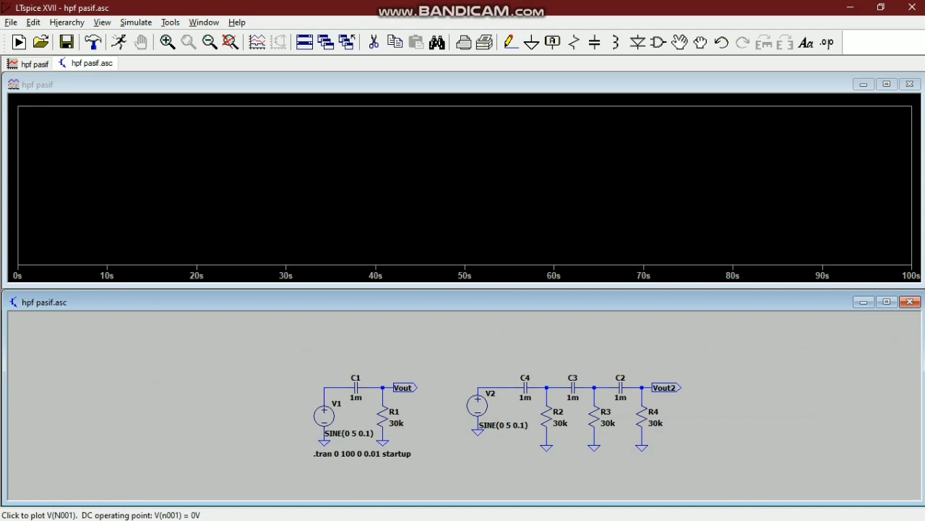
left_click(340, 388)
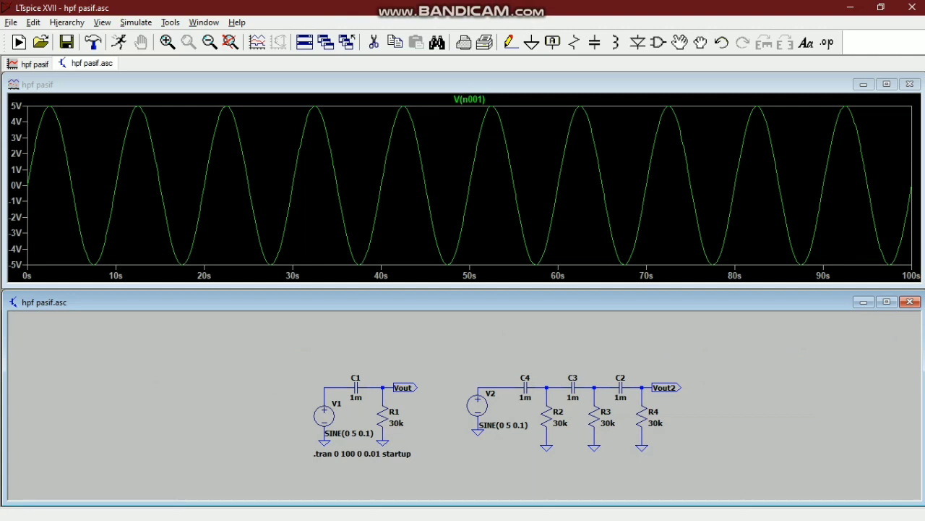
- Add a second plot pane and plot the single-stage high-pass filter's Vout voltage in it
right_click(399, 189)
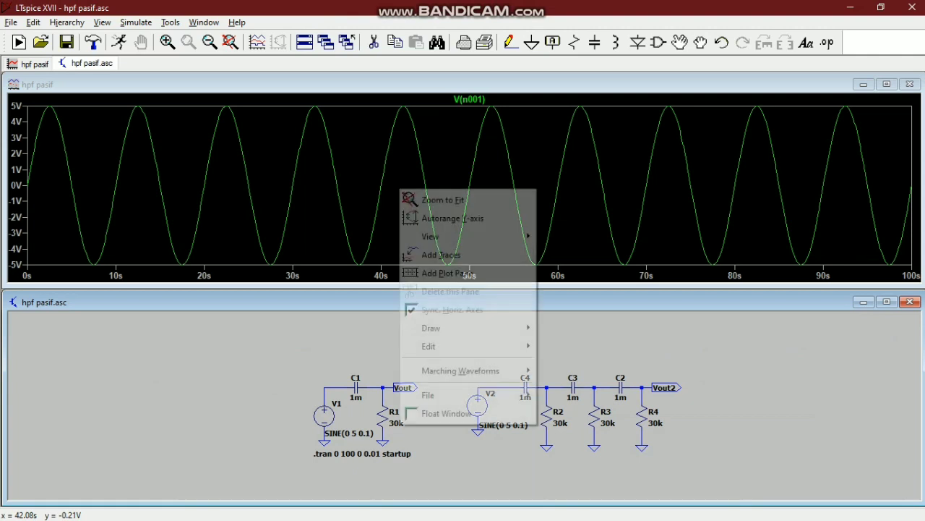
left_click(449, 273)
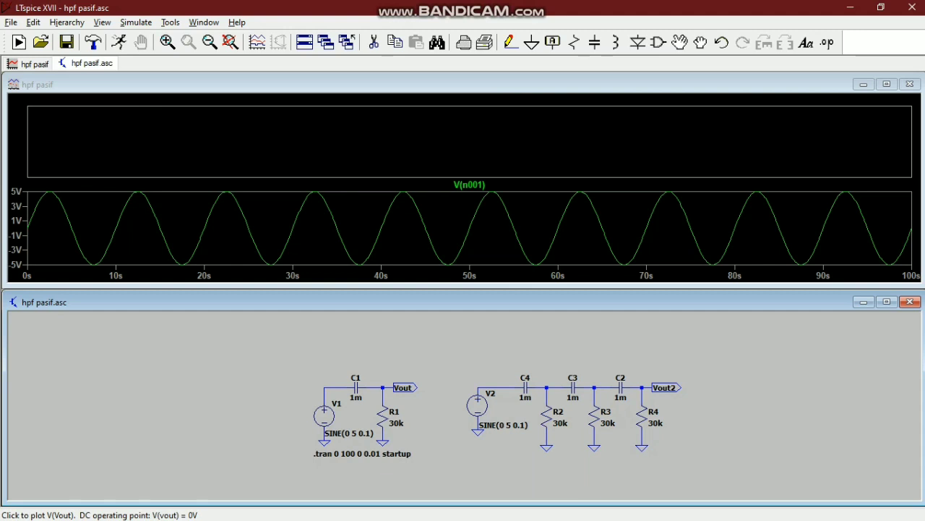
left_click(399, 379)
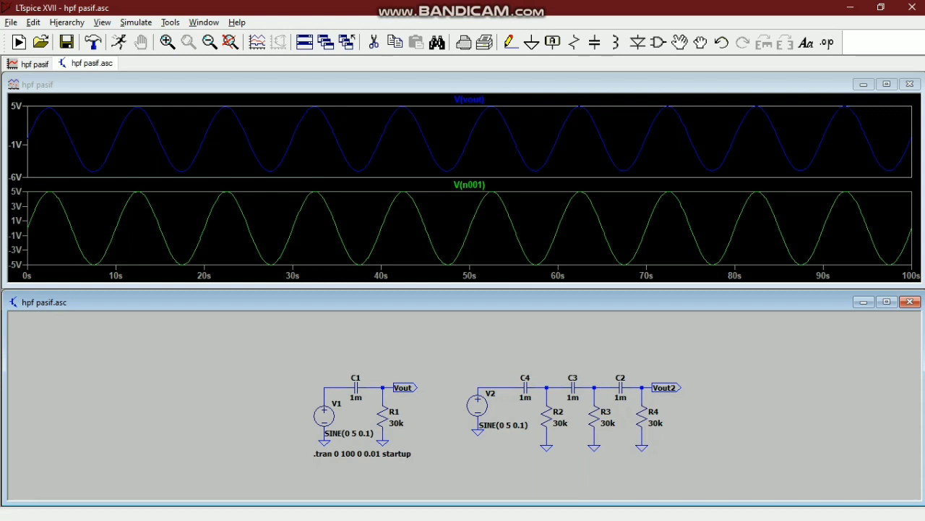
- Add a third plot pane and plot the voltage at V2's input node of the three-stage high-pass filter
right_click(396, 142)
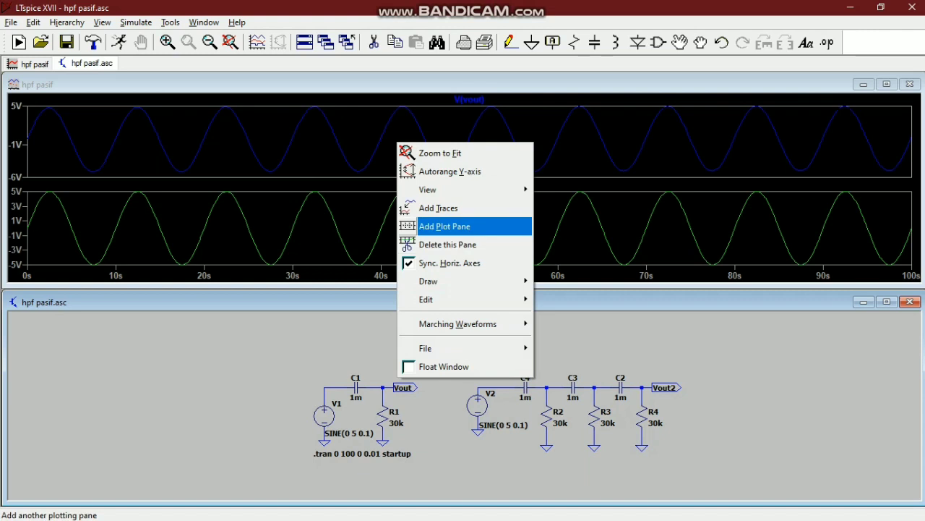
left_click(444, 225)
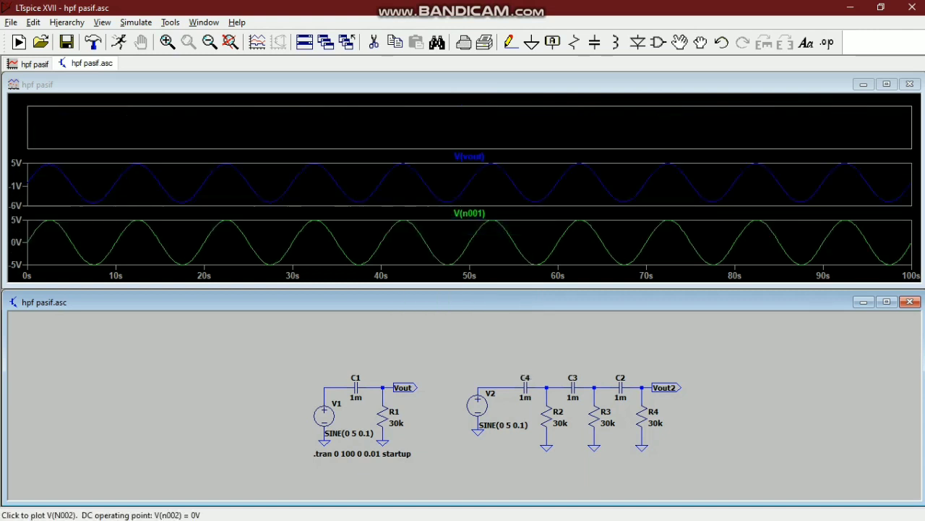
left_click(498, 387)
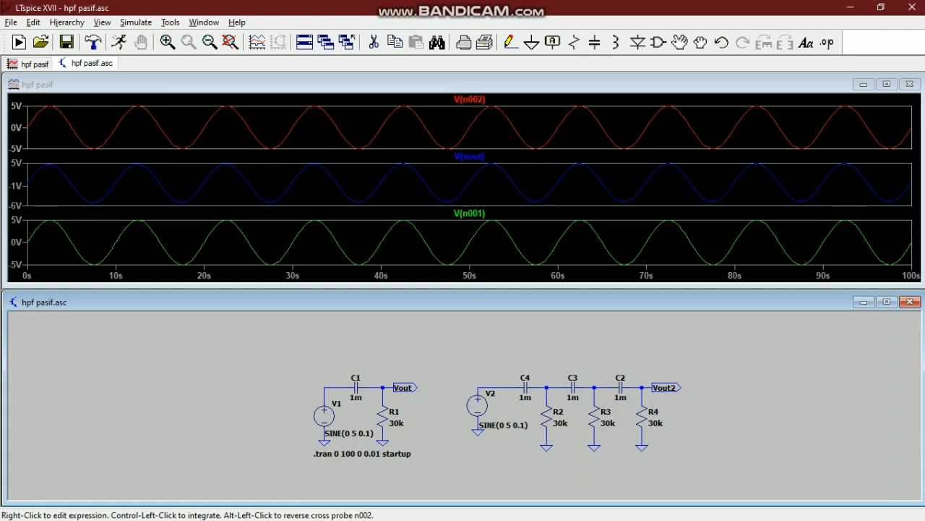
- Replace the V(n002) trace with the three-stage filter's Vout2 voltage to view it, and clear that trace from its pane
right_click(469, 100)
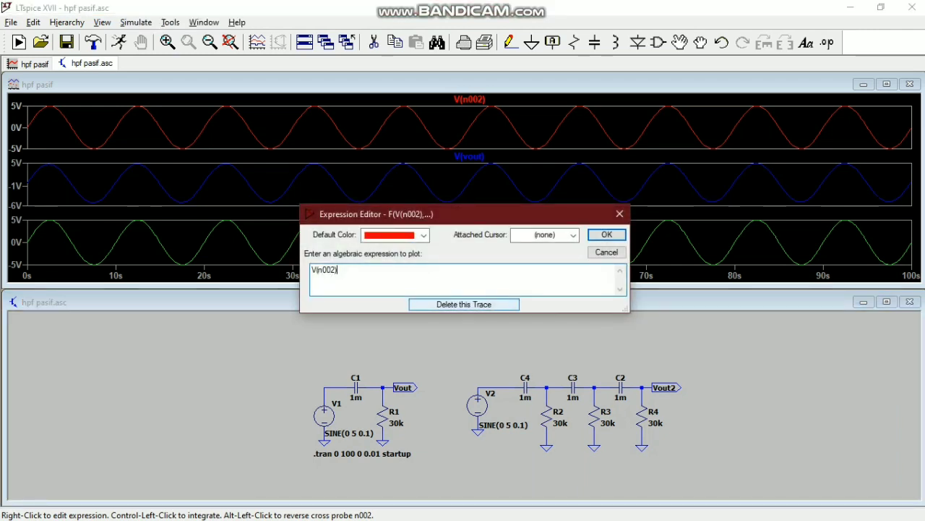
left_click(463, 304)
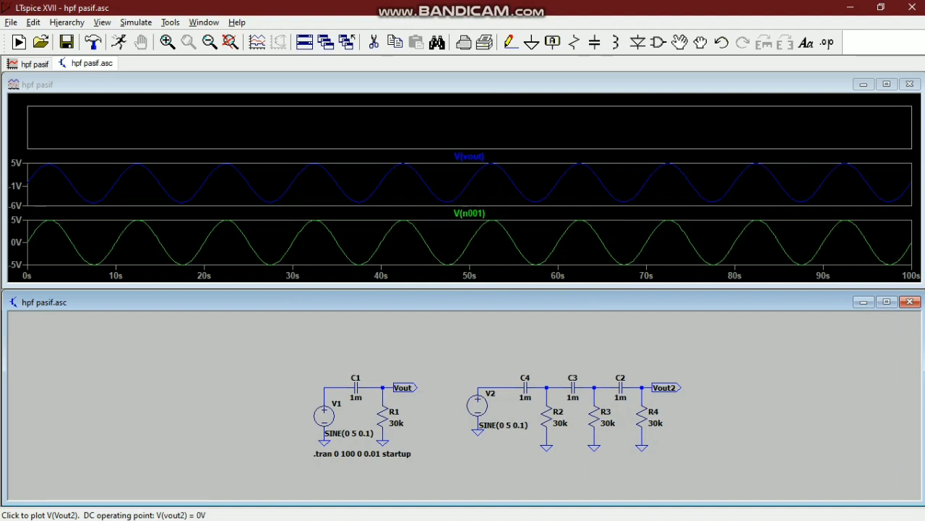
left_click(661, 383)
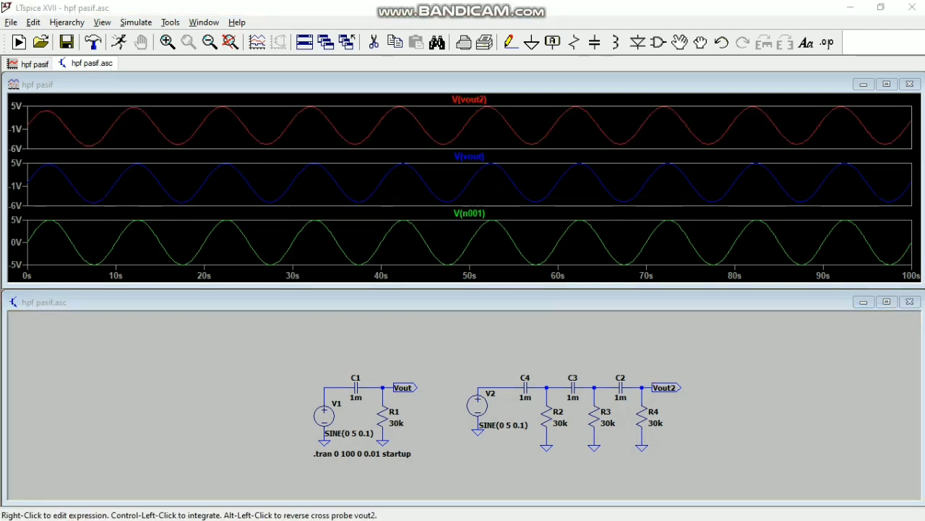
right_click(469, 99)
left_click(464, 304)
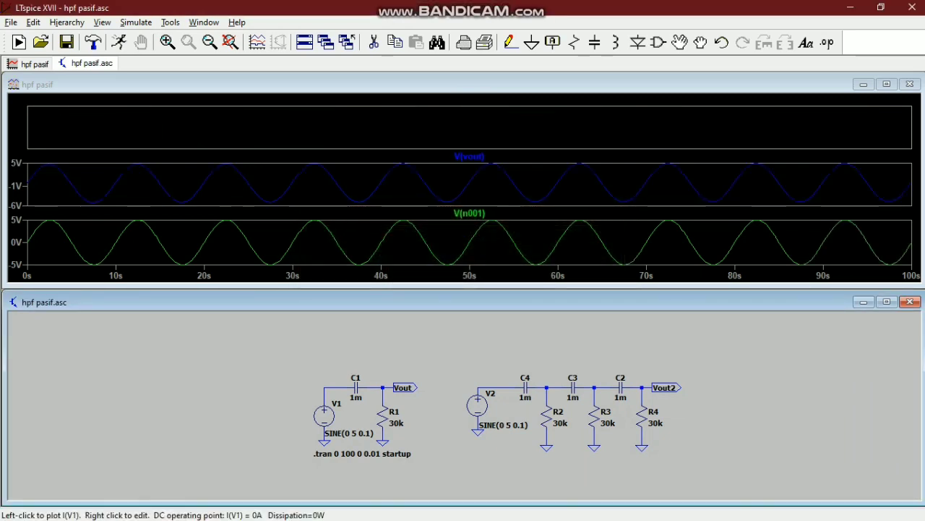
- Set the sine frequency of source V1 to 0.001 Hz
right_click(324, 415)
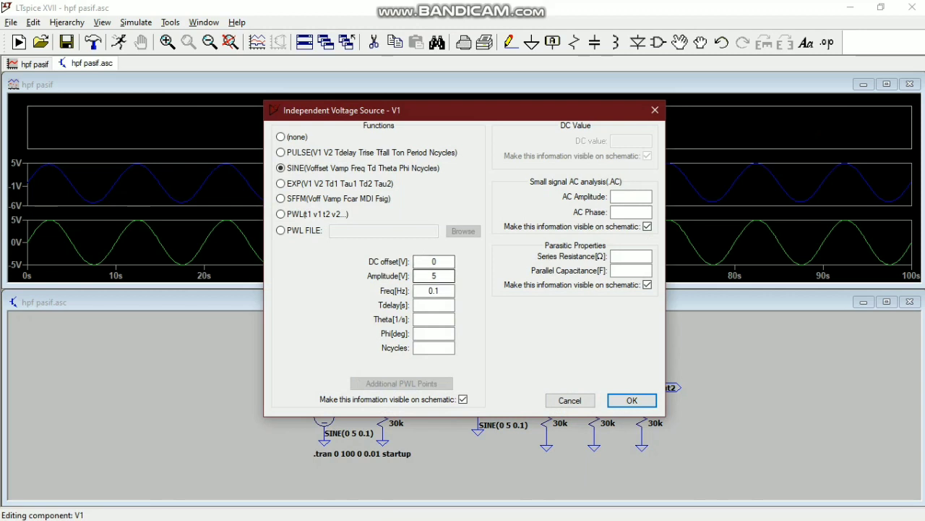
left_click(441, 291)
key("BackSpace")
type("00")
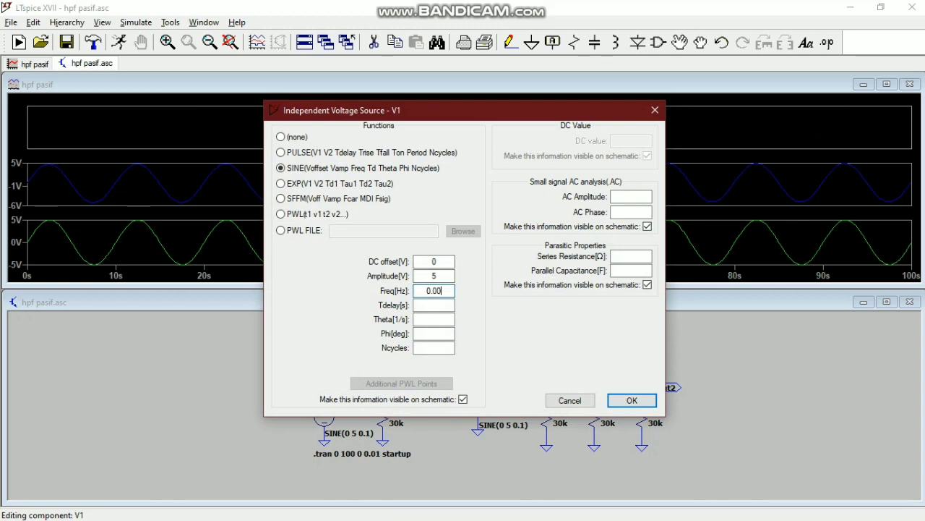
type("1")
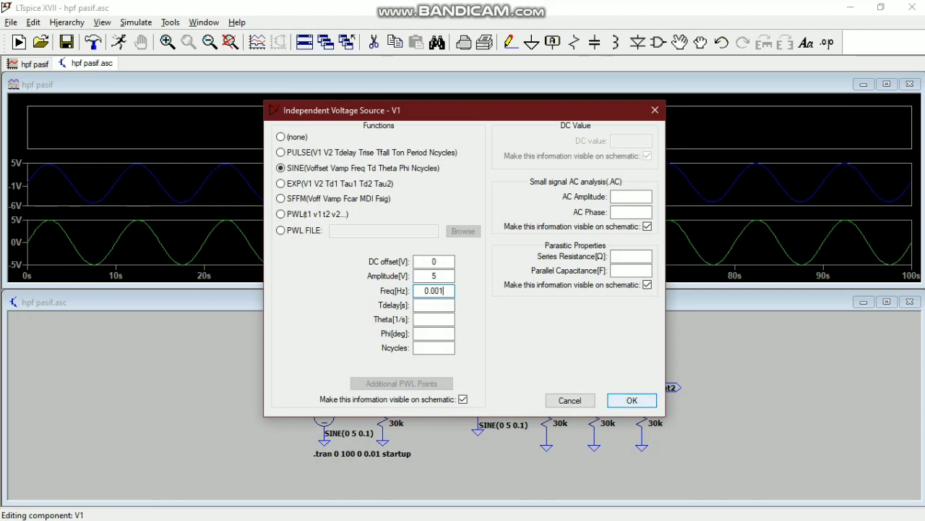
key("Return")
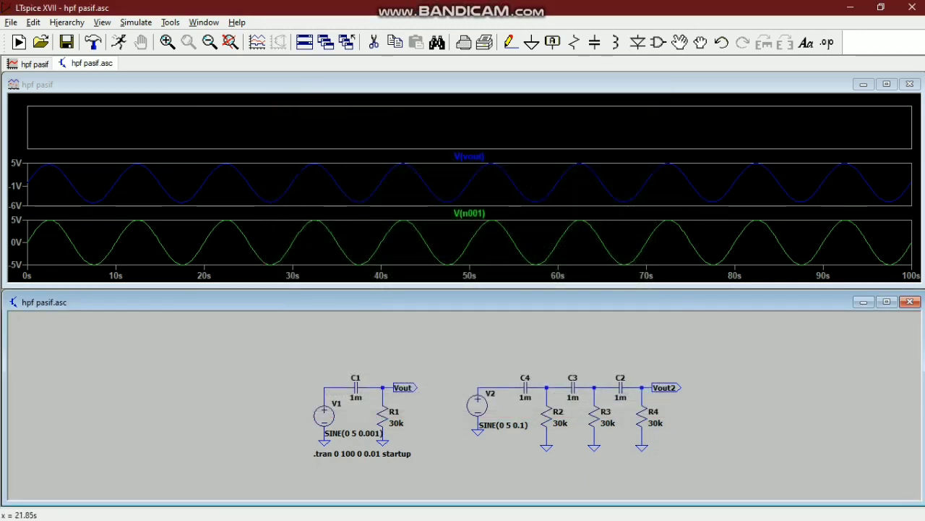
- Rerun the high-pass filter simulation and fit the resulting waveforms to their plot panes
left_click(118, 42)
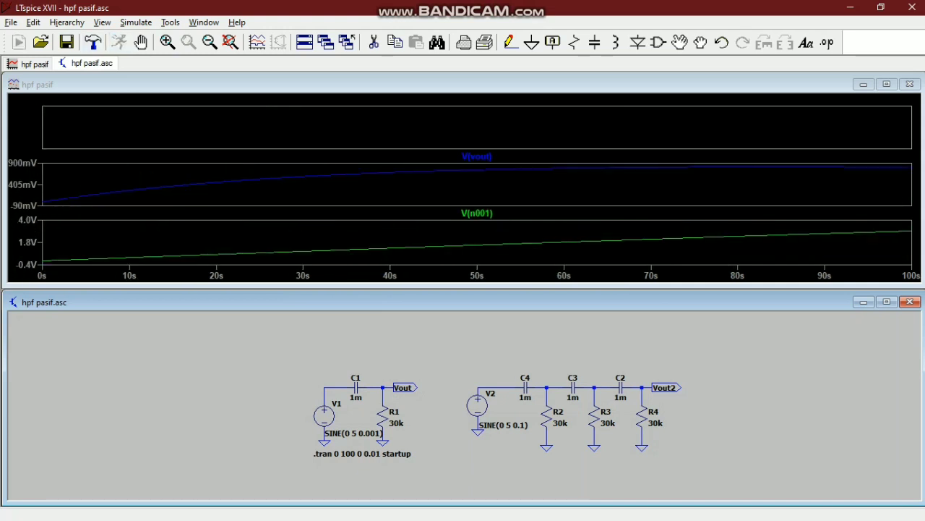
right_click(146, 181)
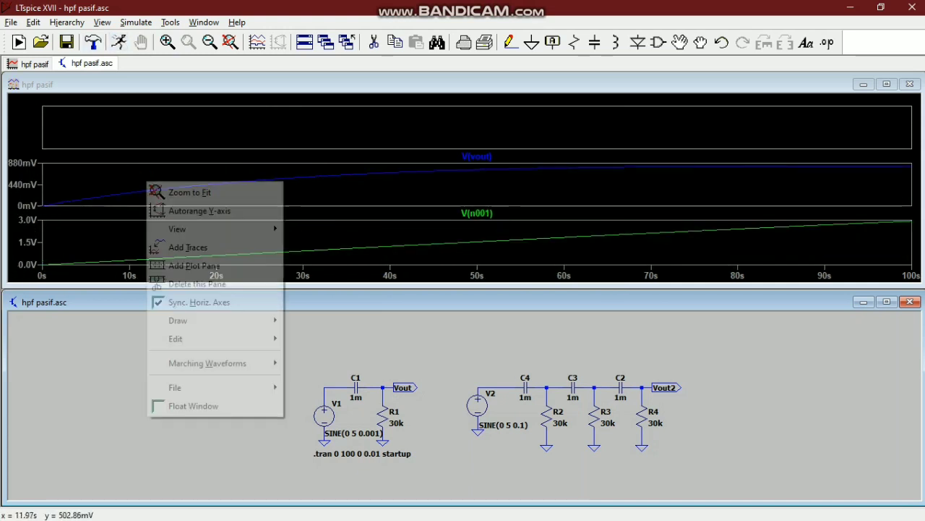
left_click(189, 191)
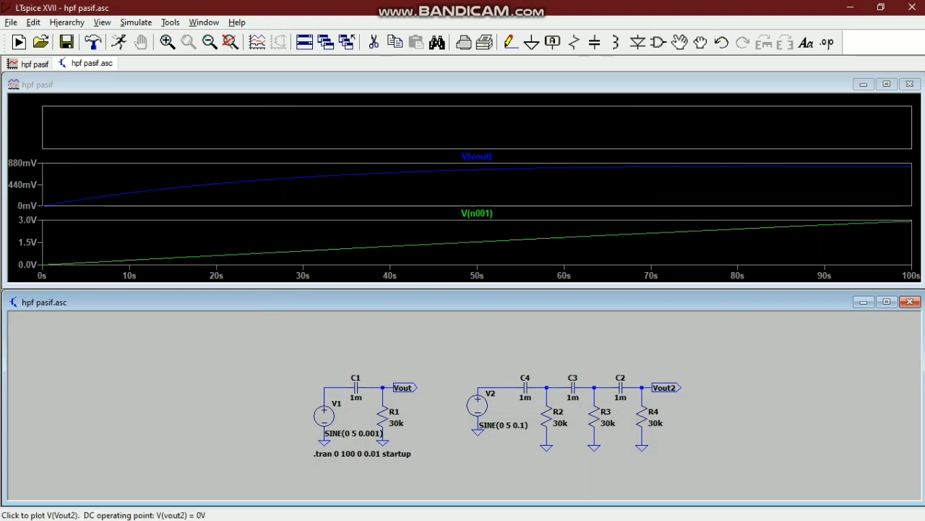
- Plot the voltages at V2's input node and Vout2 together in the empty pane, and compare them between about 27 s and 40 s
left_click(551, 128)
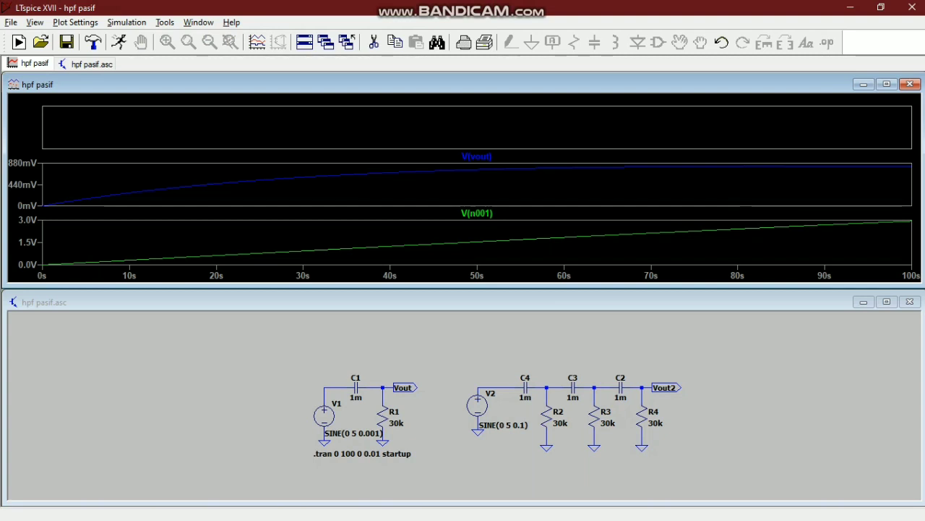
left_click(498, 387)
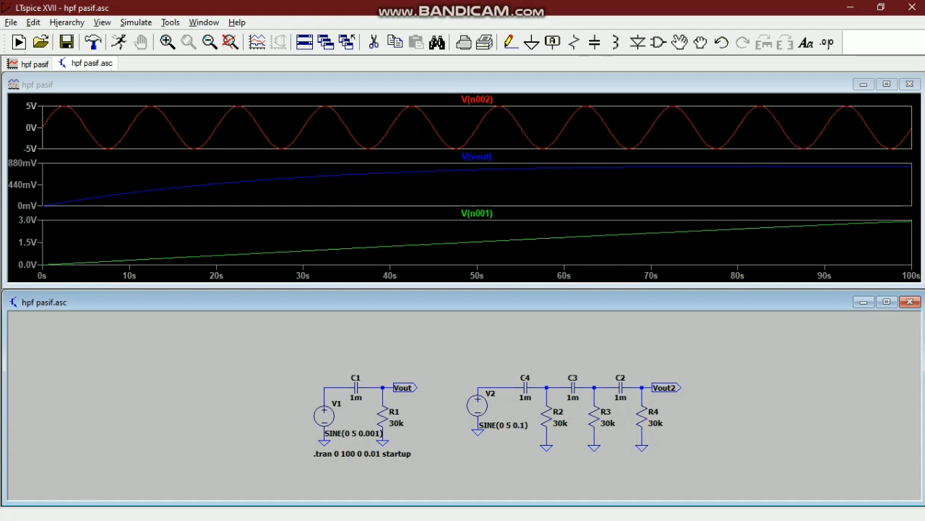
left_click(648, 388)
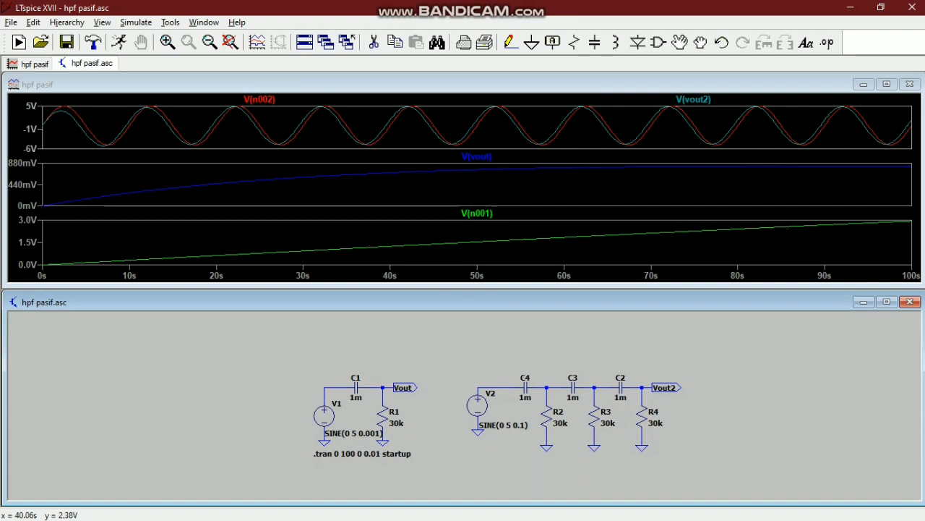
left_click_drag(376, 142, 285, 114)
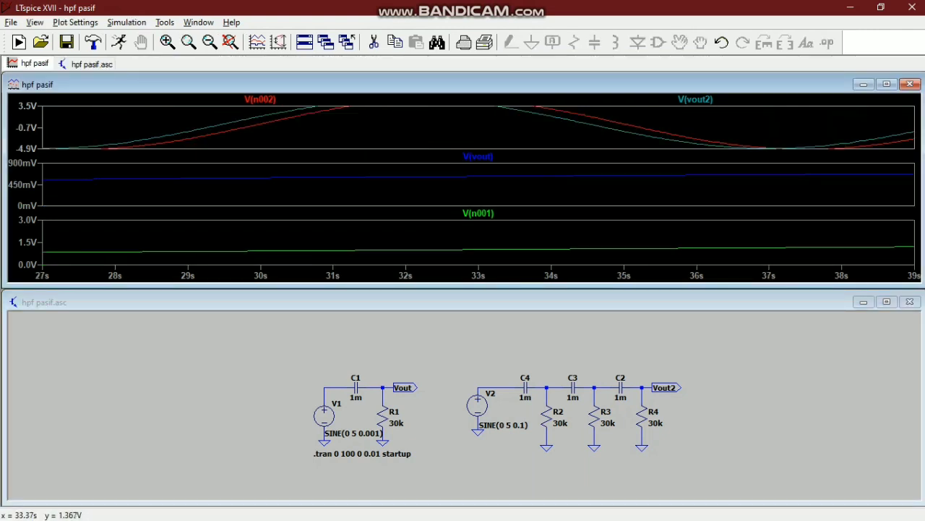
left_click_drag(489, 117, 479, 142)
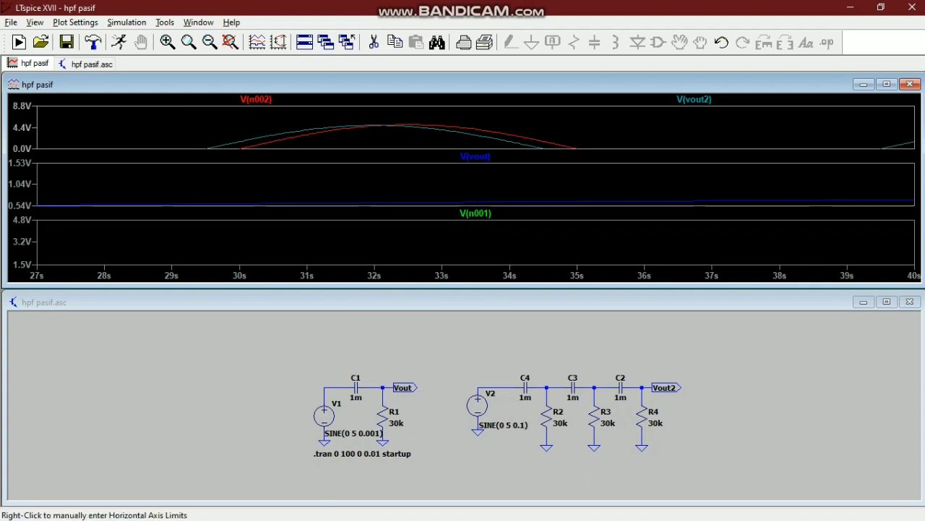
- Close the waveform plot and the hpf pasif.asc schematic without saving the changes
left_click(909, 84)
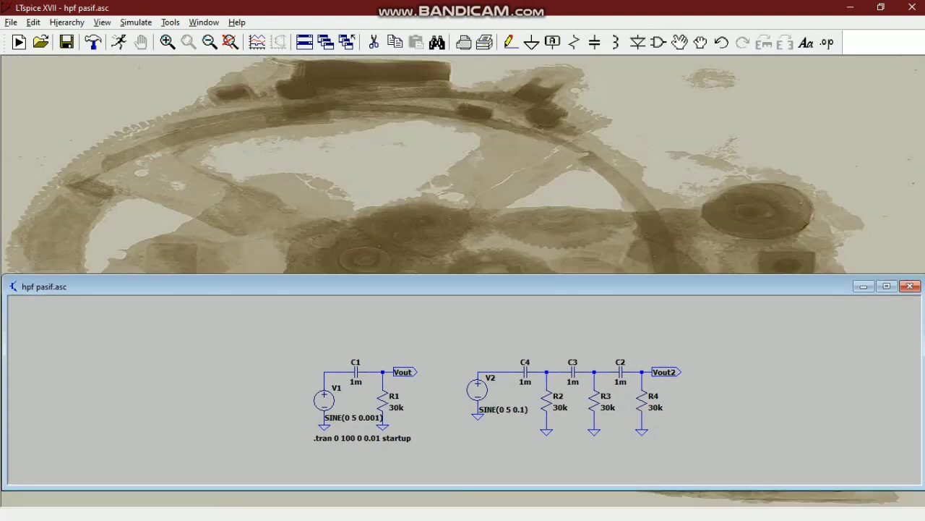
left_click(910, 286)
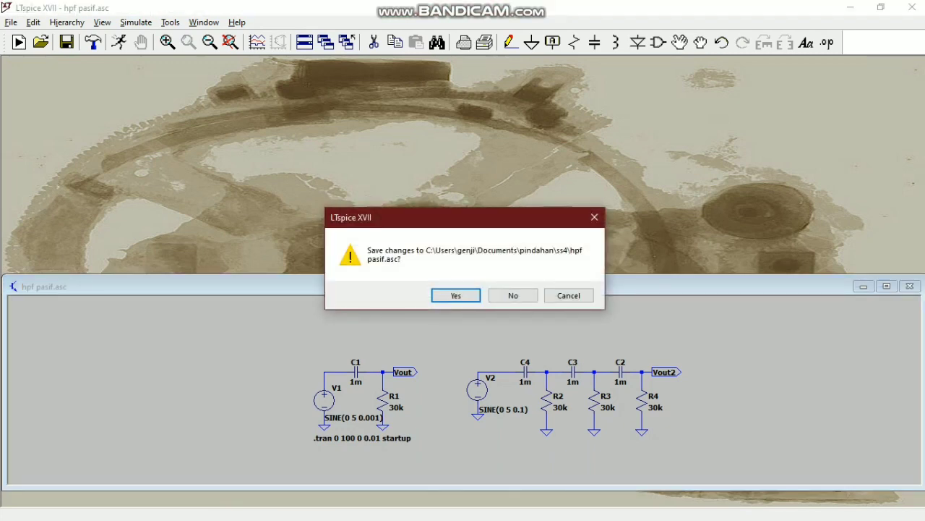
left_click(512, 295)
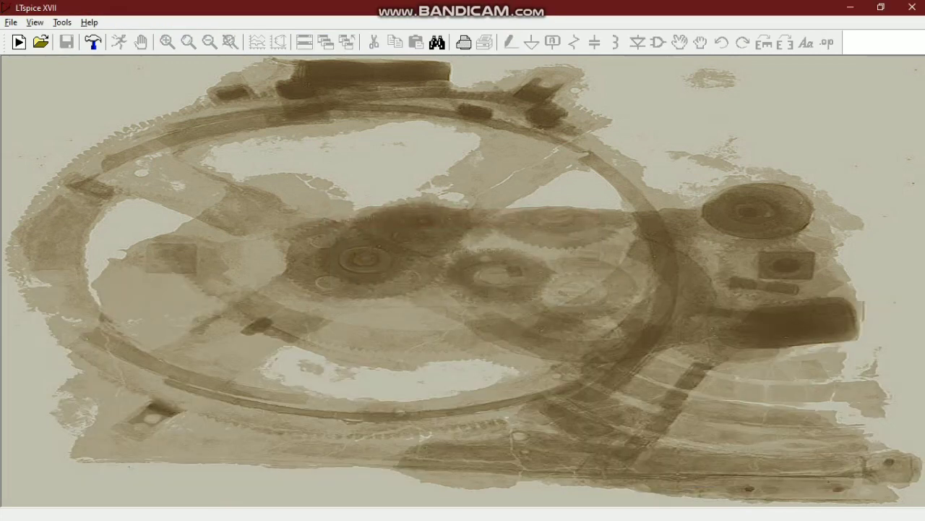
- Open the schematic PENGUAT INSTRUMENTASI.asc from the ss4 folder
left_click(40, 41)
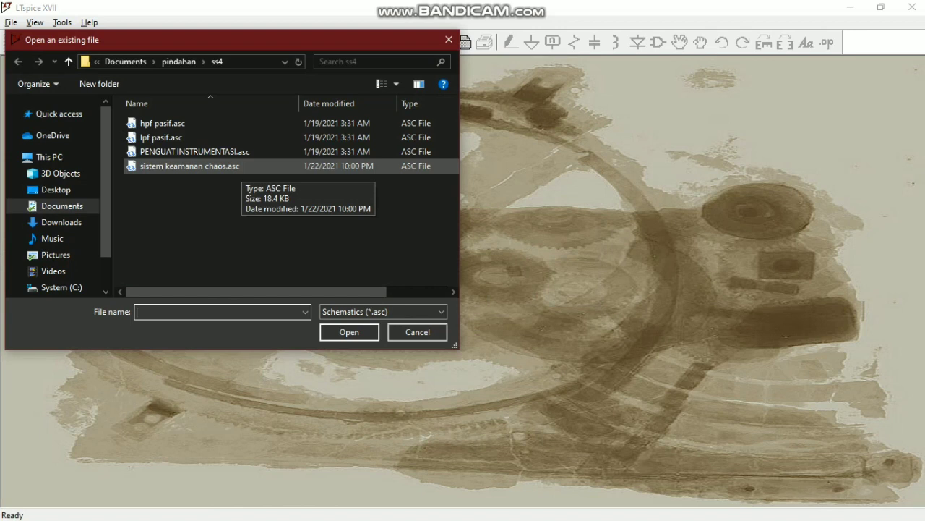
left_click(241, 153)
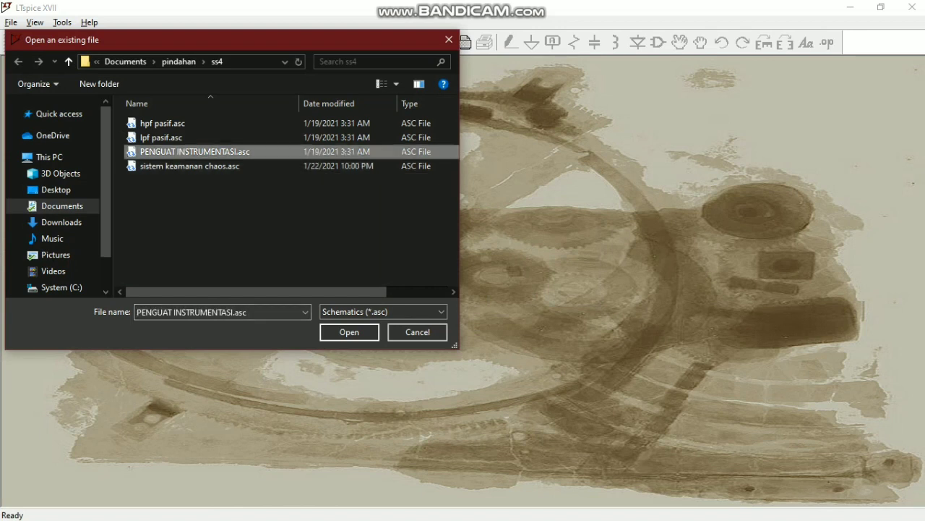
left_click(349, 332)
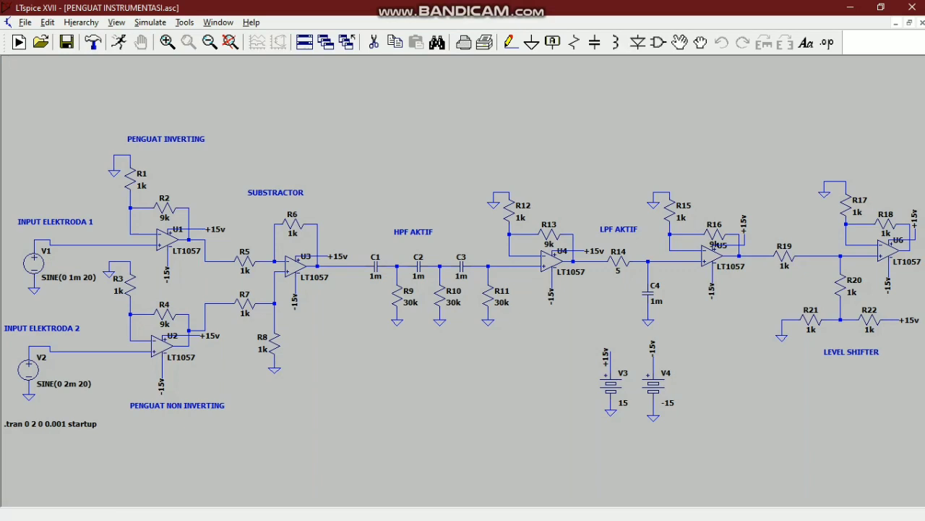
- Examine the electrode inputs V1 and V2, the two input amplifiers and the subtractor stage of the instrumentation amplifier
left_click_drag(413, 232, 370, 215)
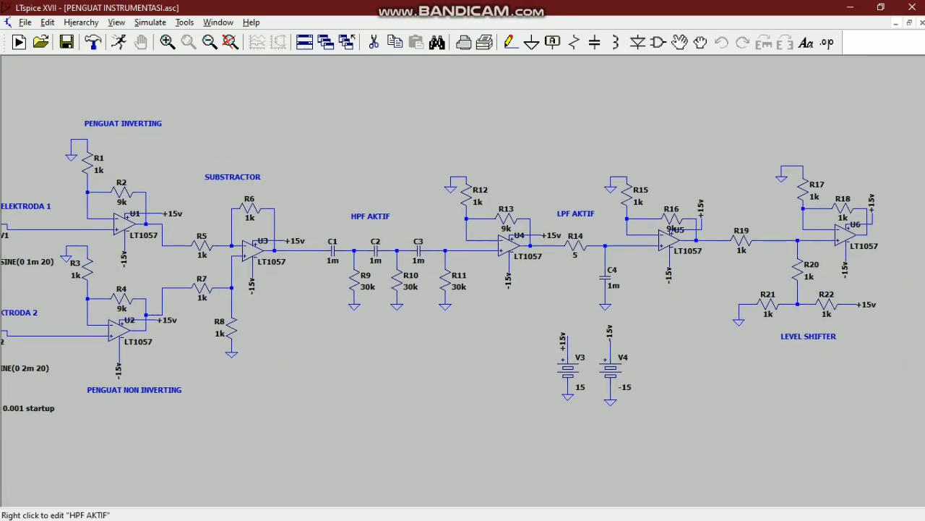
scroll(370, 215, "down", 5)
scroll(370, 215, "up", 7)
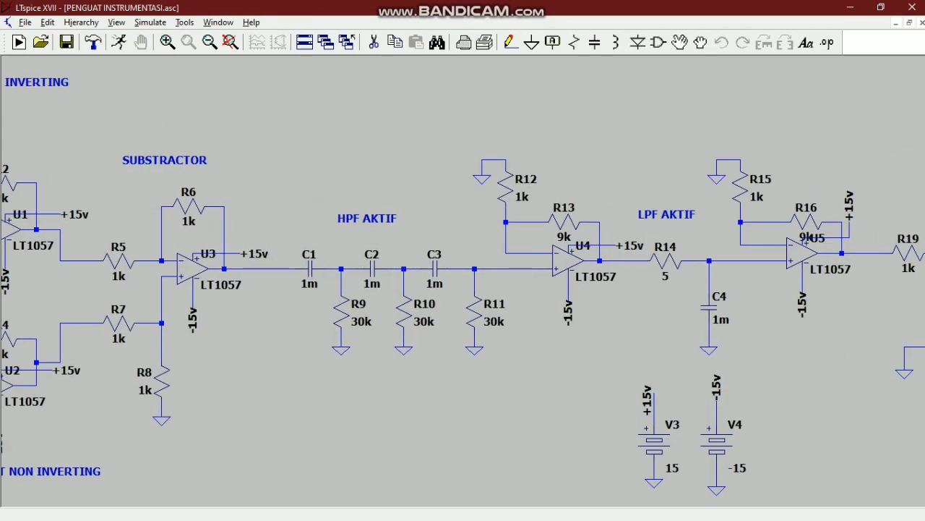
left_click_drag(161, 383, 522, 354)
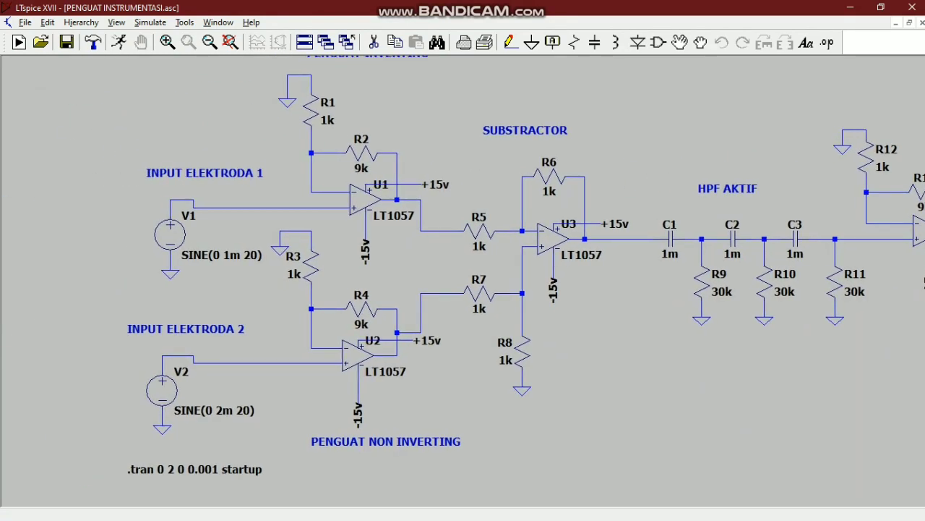
scroll(275, 333, "down", 1)
scroll(274, 332, "up", 3)
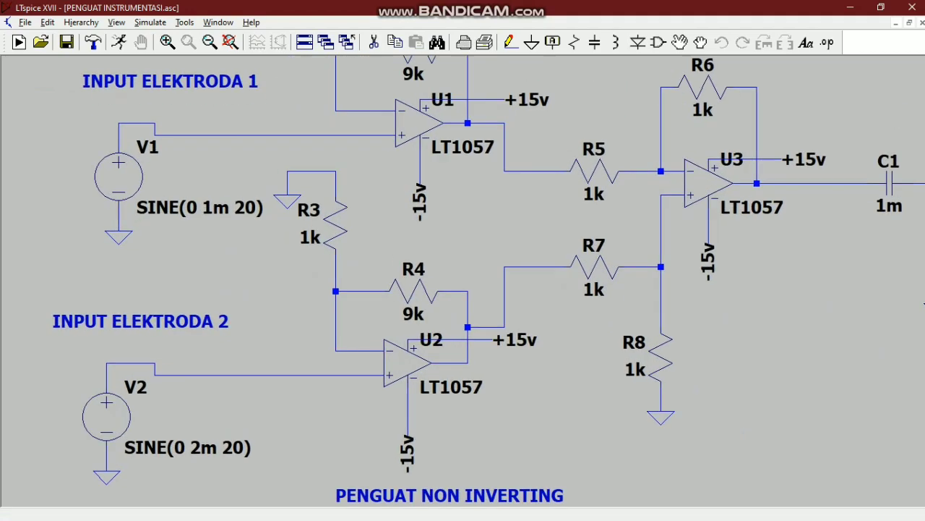
scroll(275, 332, "down", 3)
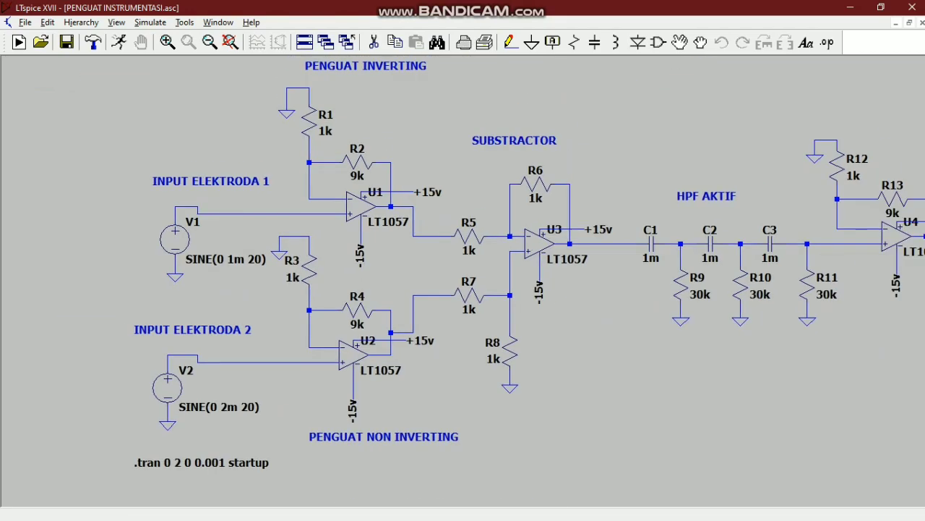
- Examine the active high-pass filter, active low-pass filter and level shifter stages, and return to the electrode inputs
left_click_drag(567, 258, 72, 260)
left_click_drag(463, 261, 346, 279)
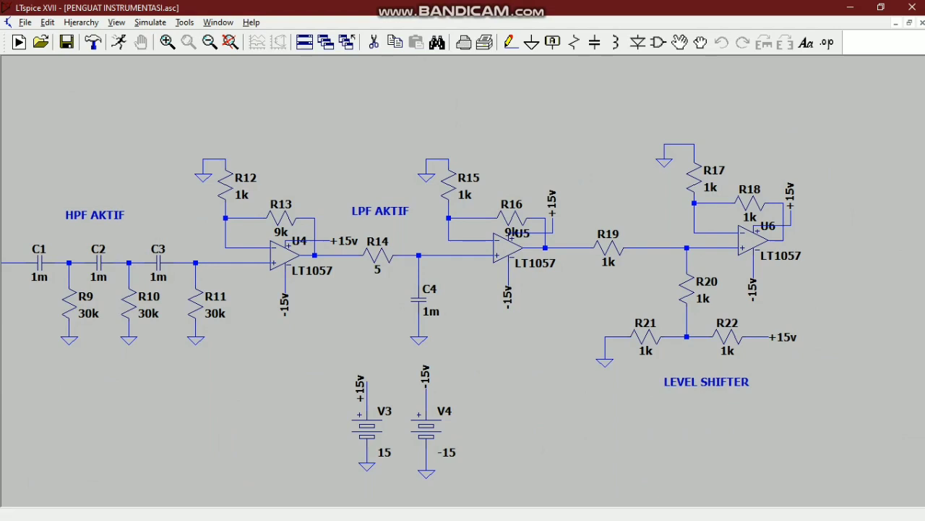
scroll(284, 336, "down", 5)
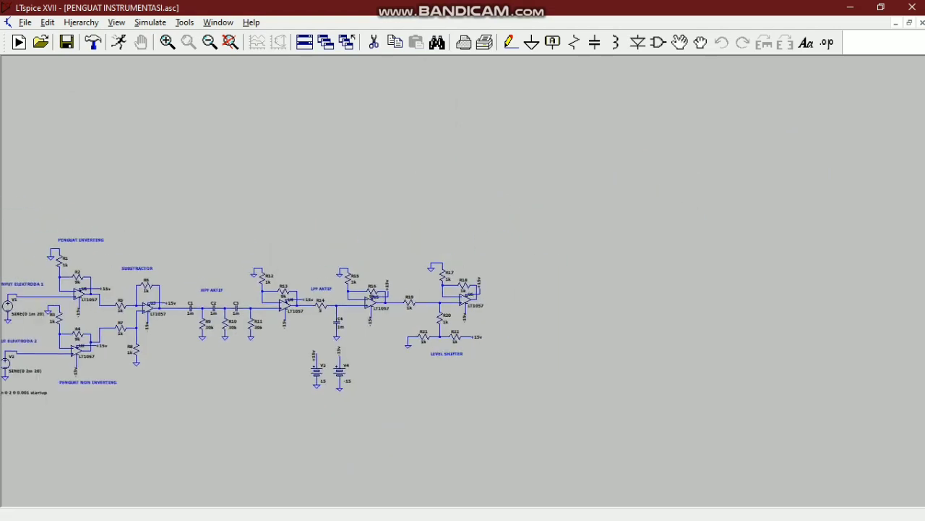
left_click_drag(105, 362, 305, 358)
scroll(305, 358, "down", 3)
scroll(303, 358, "up", 5)
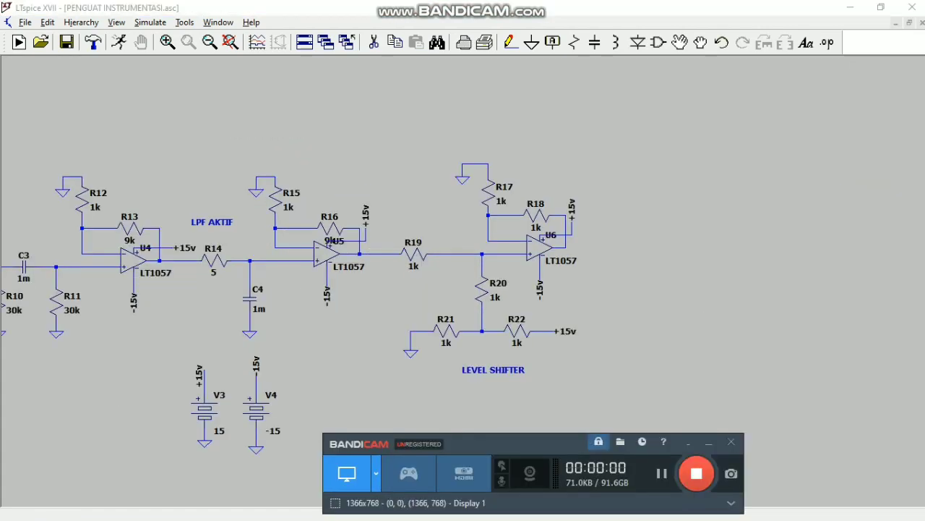
left_click_drag(303, 362, 730, 354)
left_click_drag(361, 304, 555, 285)
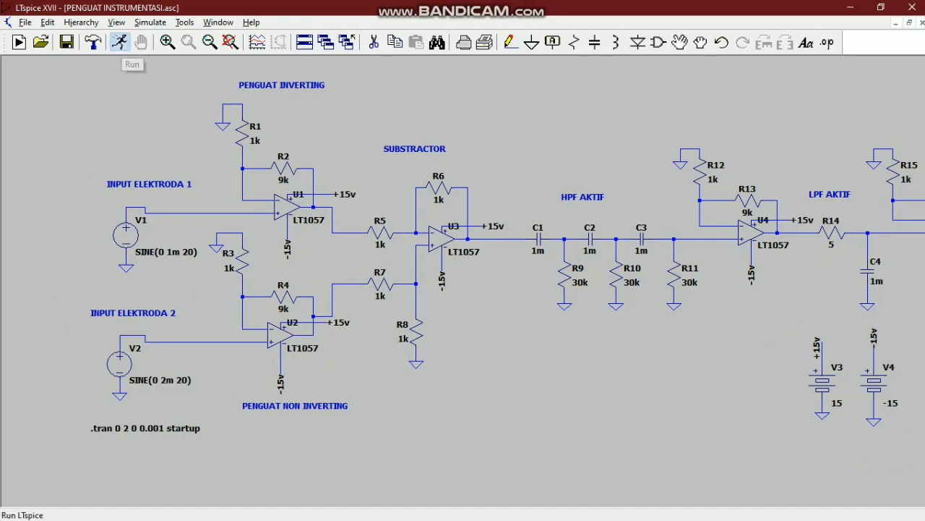
- Run the instrumentation amplifier simulation and locate the INPUT ELEKTRODA 1 source V1 in the schematic
left_click(119, 42)
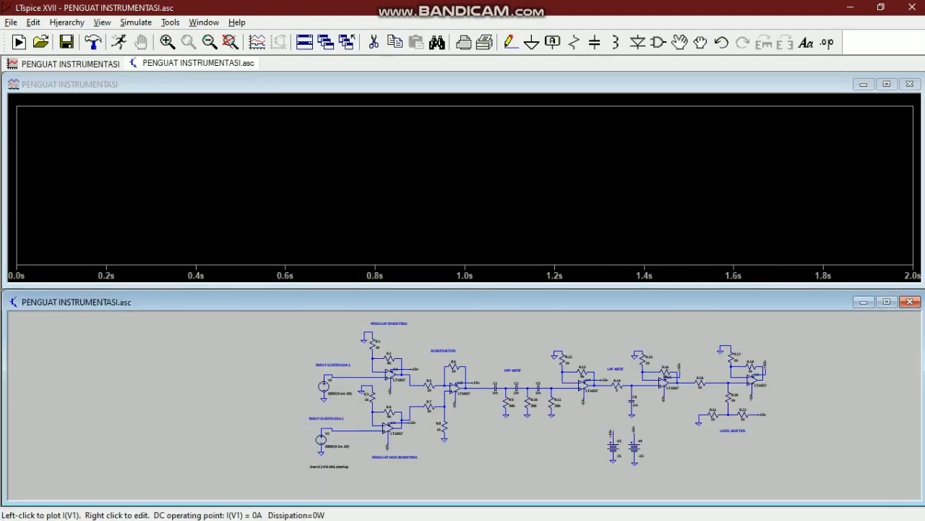
scroll(319, 383, "down", 1)
scroll(318, 383, "up", 3)
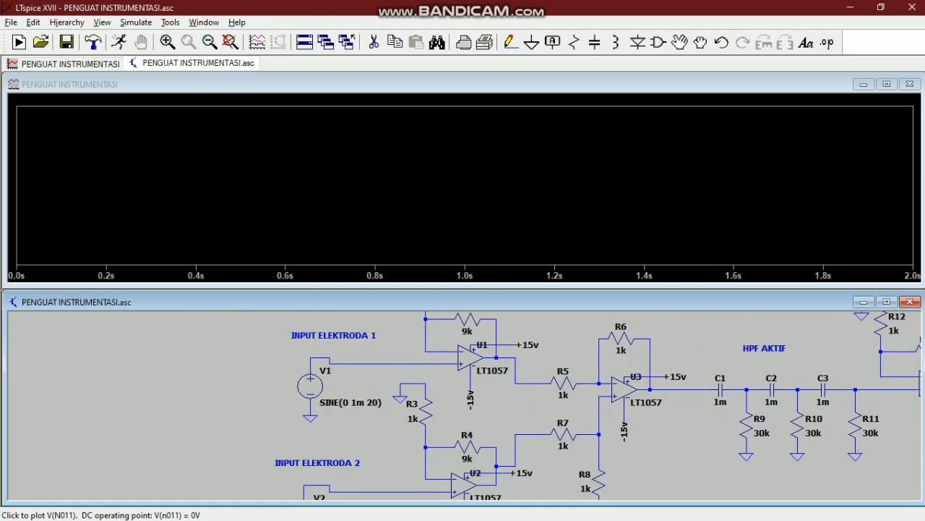
scroll(372, 397, "up", 1)
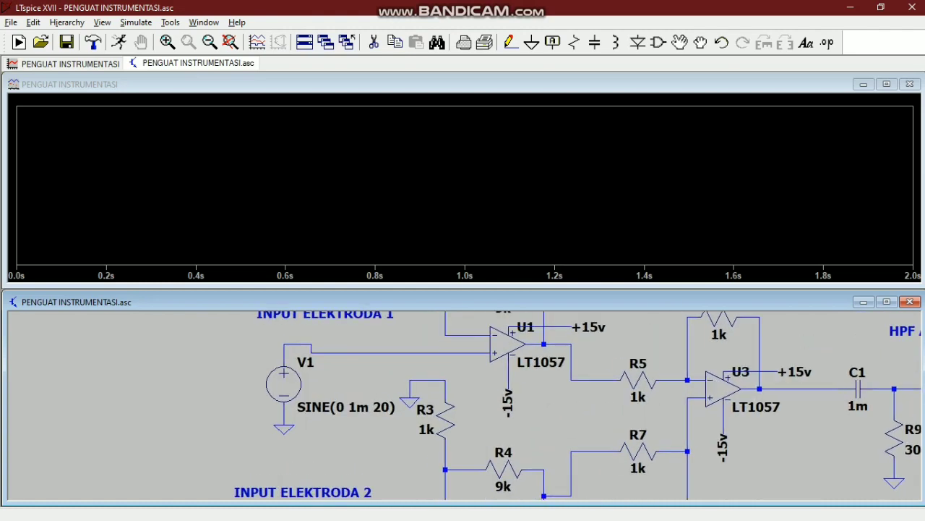
scroll(372, 398, "down", 3)
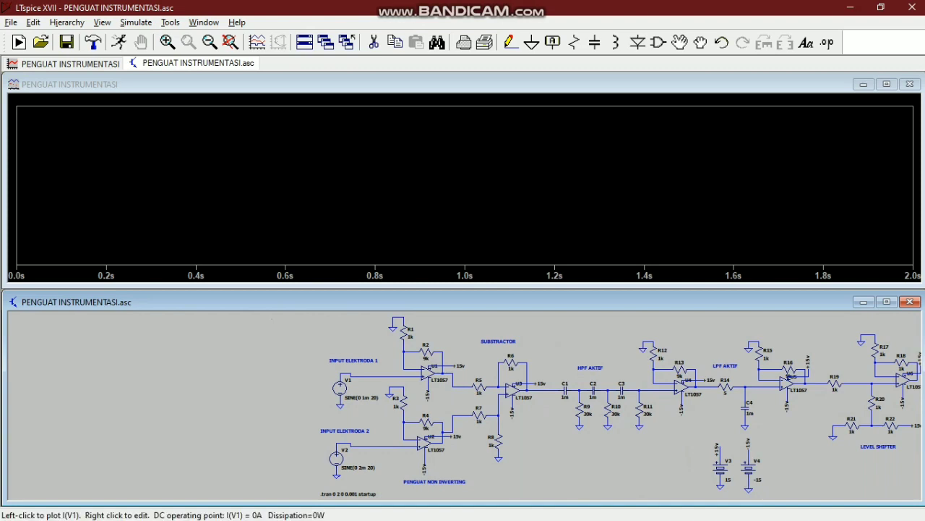
- Examine the sine source settings of electrode inputs V1 and V2 without changing them
right_click(339, 388)
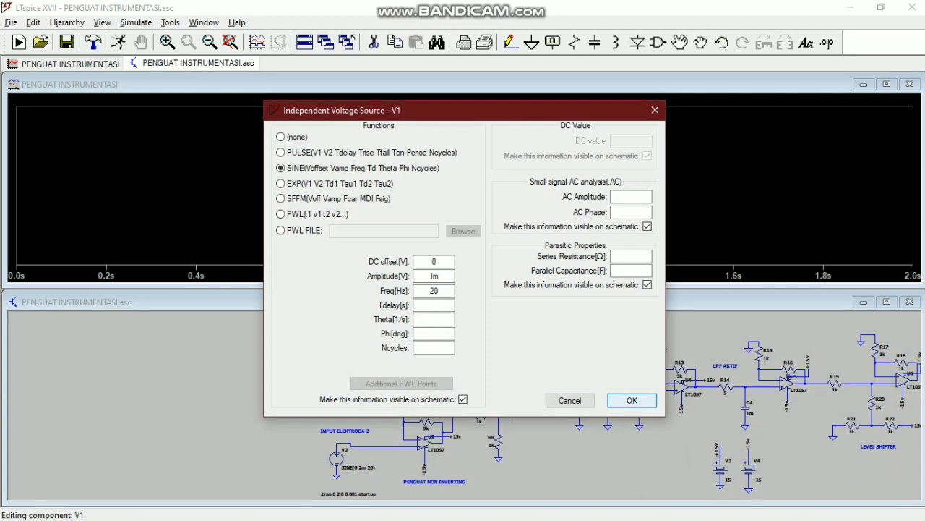
left_click(632, 400)
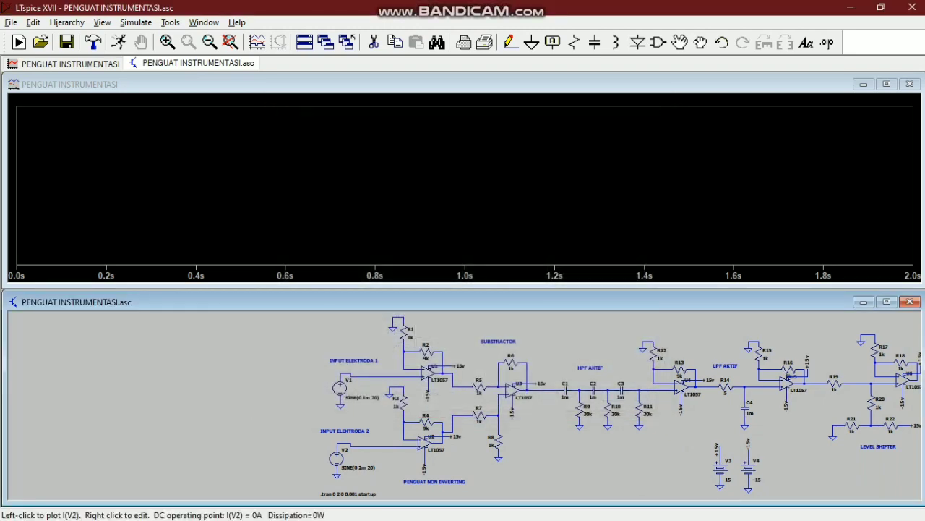
right_click(337, 458)
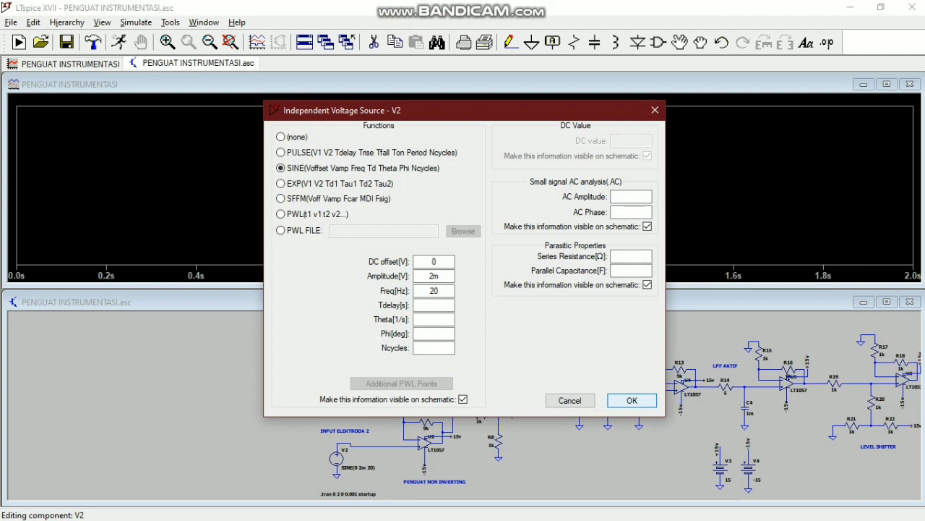
left_click(632, 400)
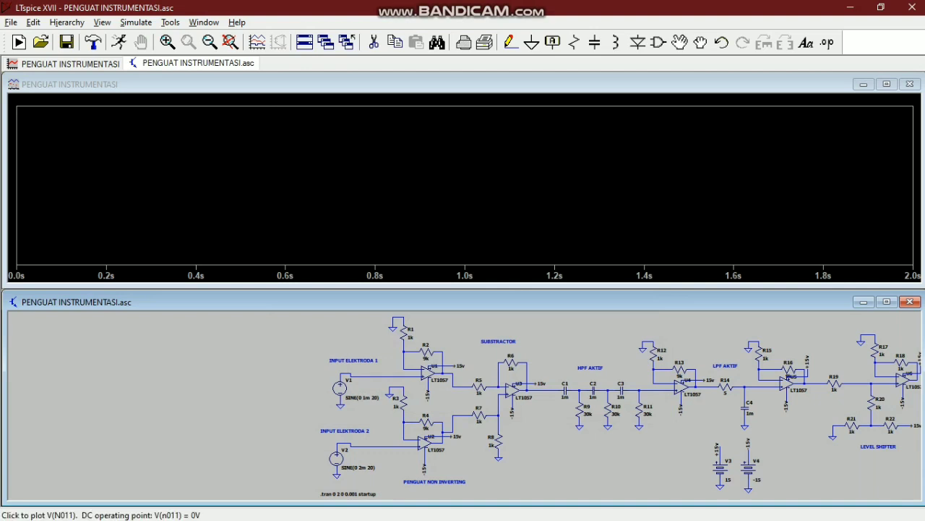
- Plot the electrode 1 input voltage, add a second plot pane, and plot the electrode 2 input voltage there
left_click(374, 370)
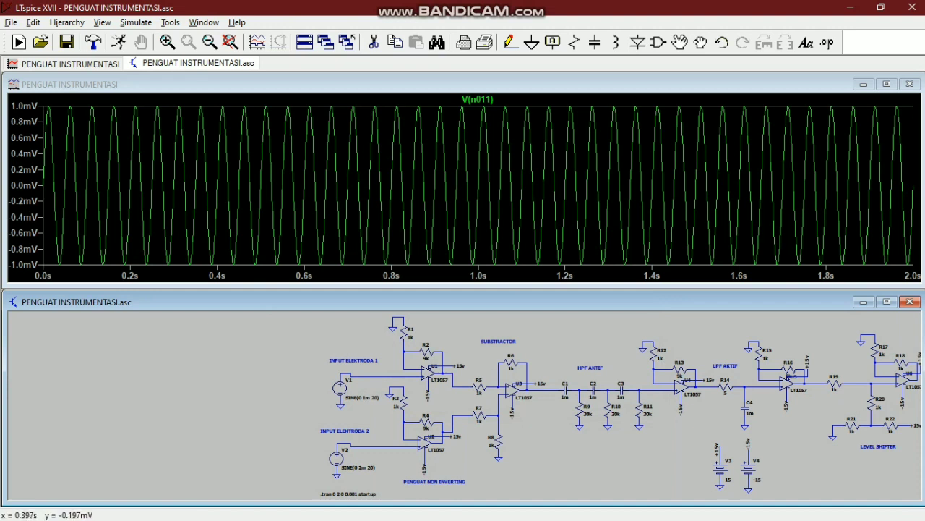
right_click(217, 200)
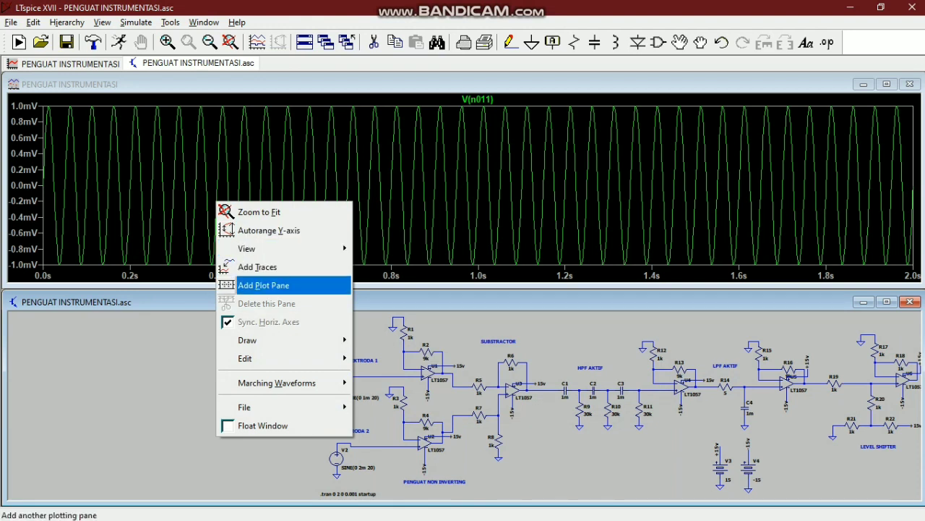
left_click(264, 285)
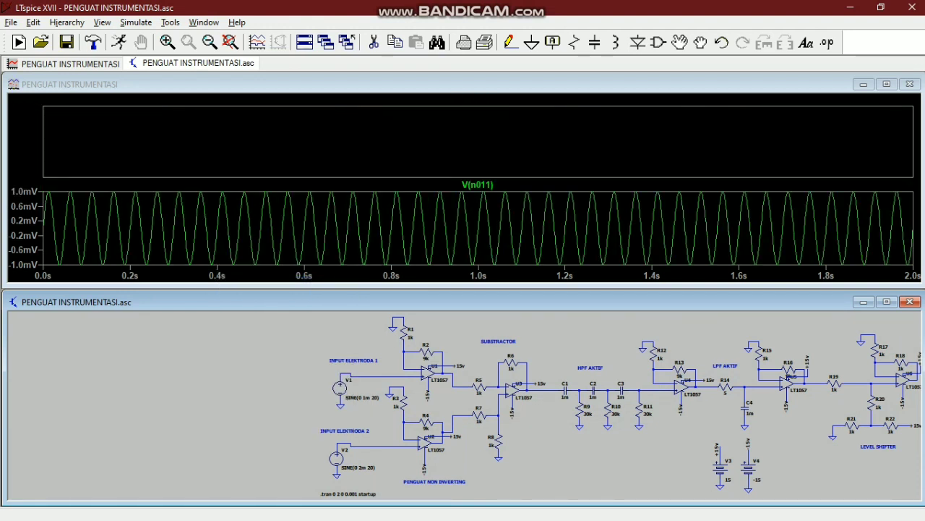
left_click(376, 443)
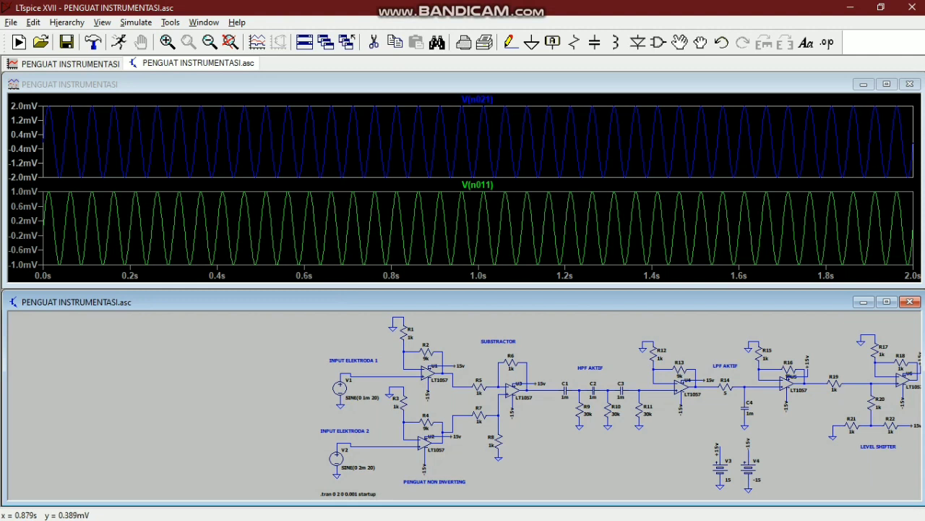
- Plot the output of amplifier U1 in a new pane and zoom the waveforms to about 5 ms to 60 ms
left_click(426, 214)
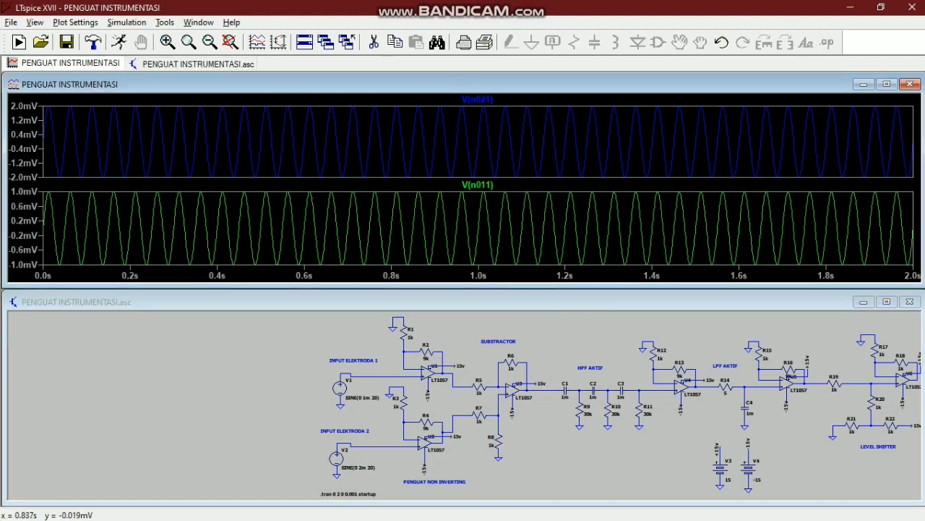
right_click(407, 143)
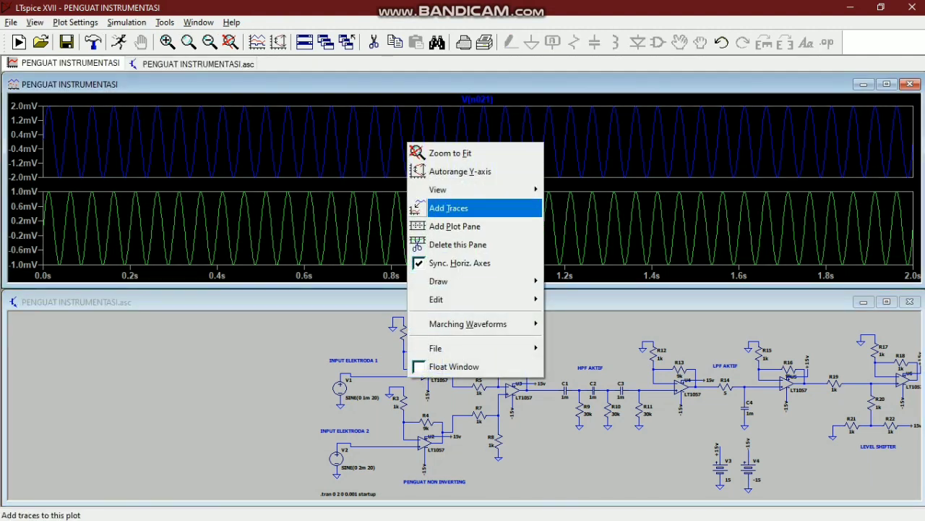
left_click(455, 225)
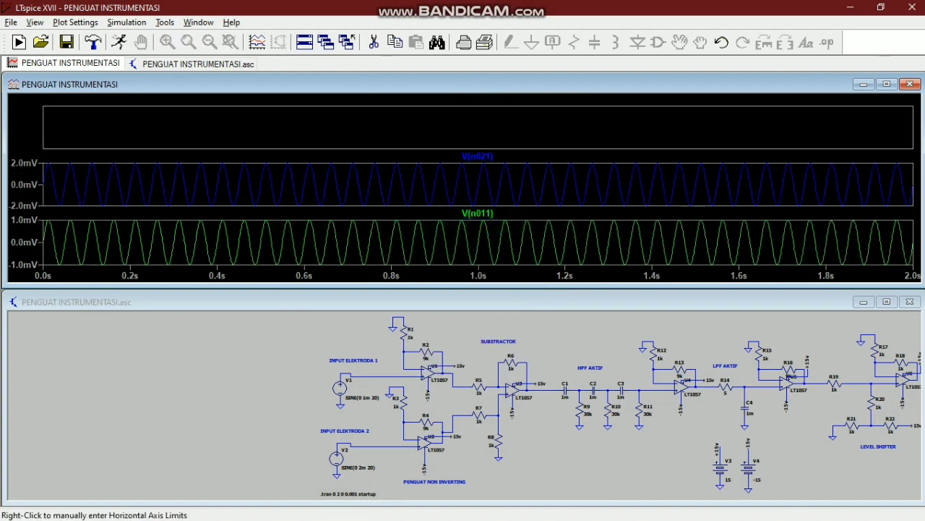
left_click(450, 374)
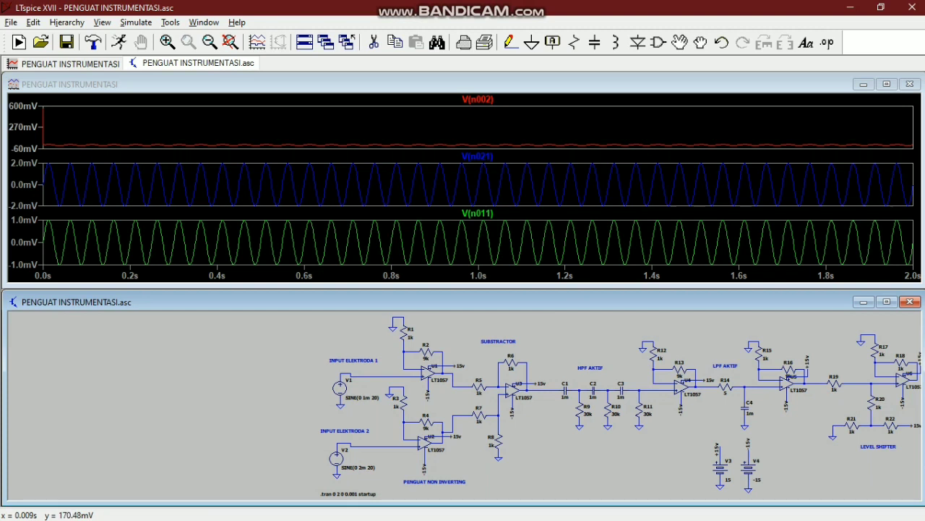
left_click_drag(47, 134, 63, 147)
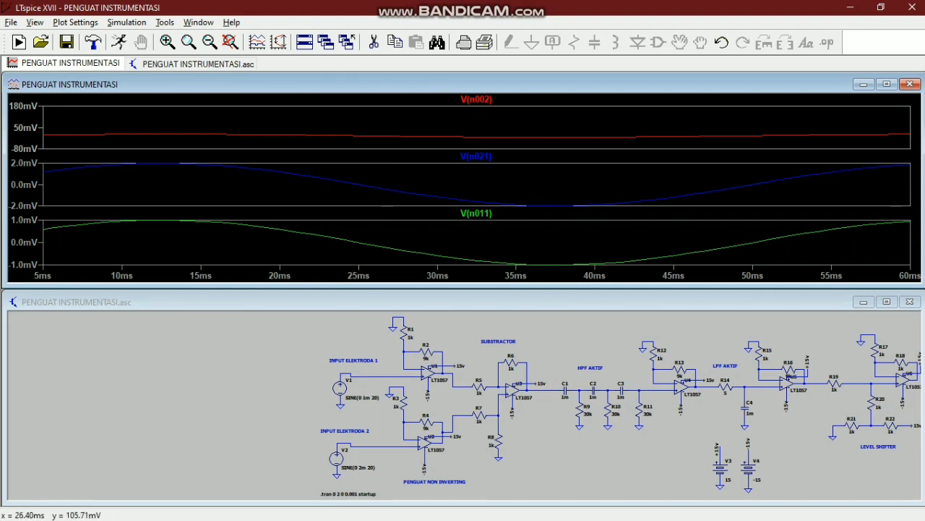
- Add another plot pane and plot the output of the second non-inverting amplifier U2 in it
right_click(381, 117)
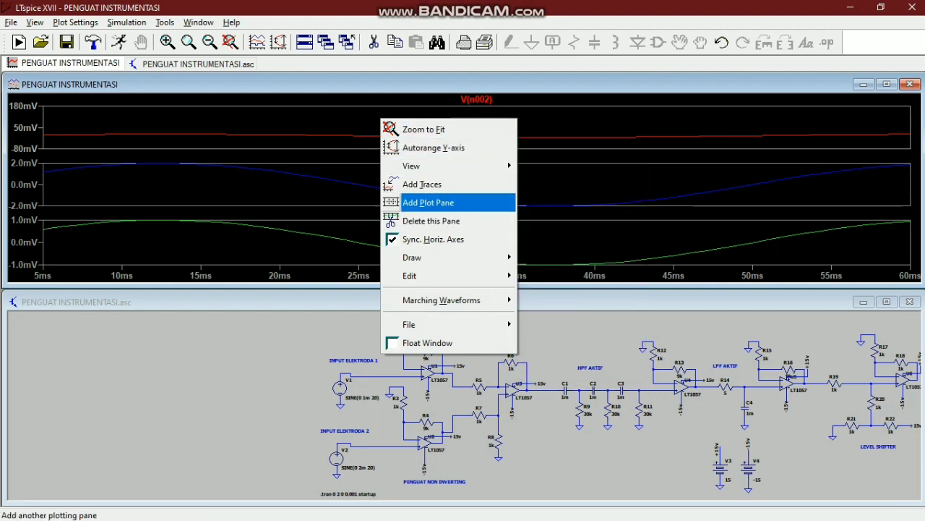
left_click(428, 203)
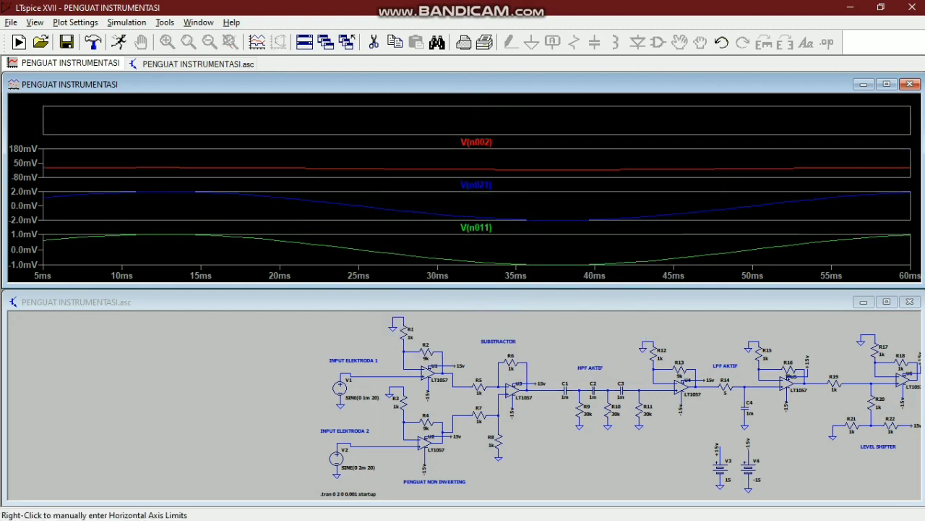
scroll(449, 428, "up", 6)
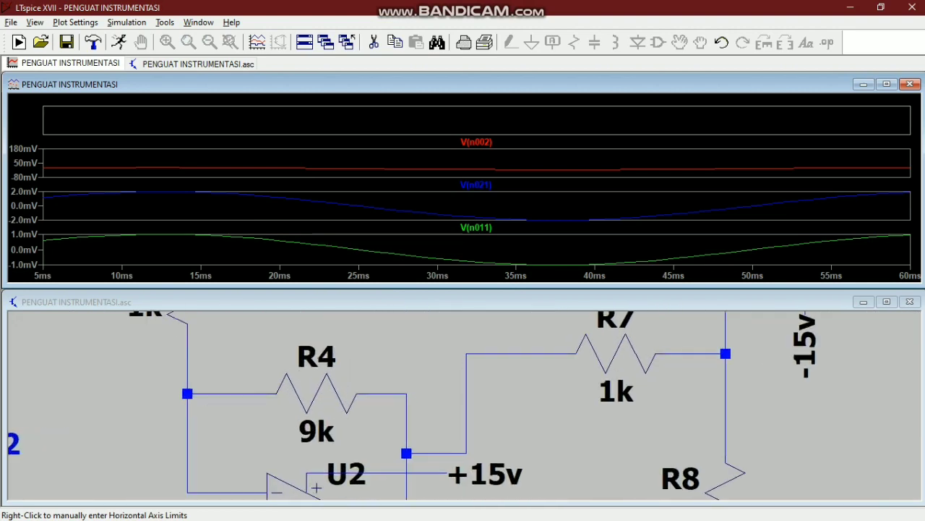
scroll(450, 429, "down", 6)
left_click_drag(450, 376, 495, 321)
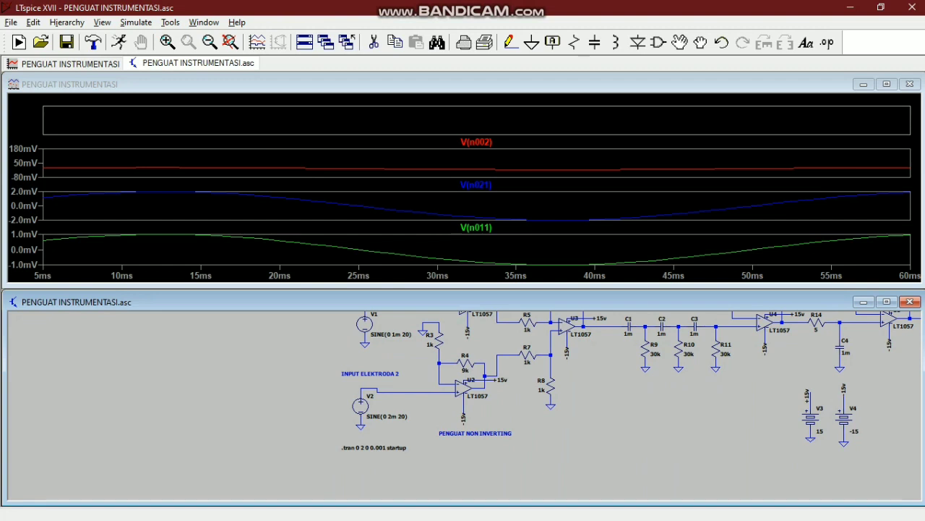
left_click(492, 378)
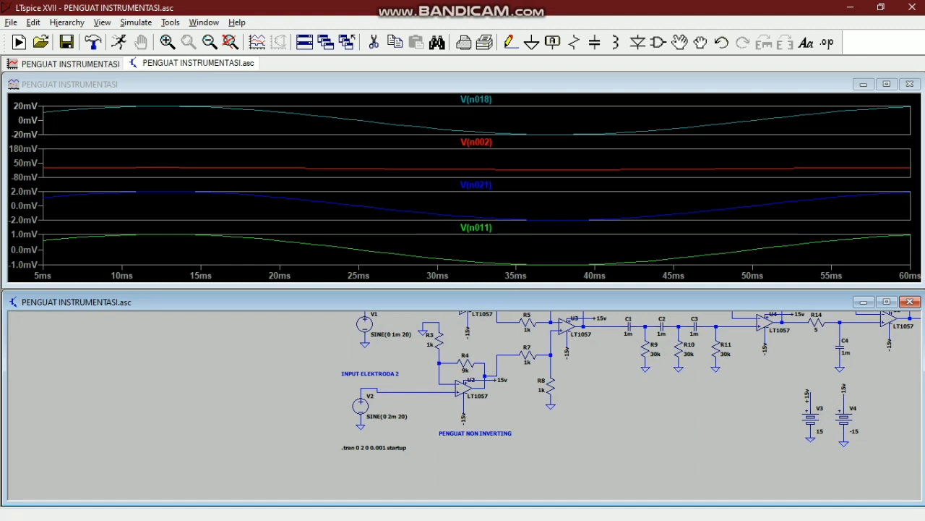
- Clear the waveform plot by deleting the V(n002), V(n018) and V(n011) panes and the remaining V(n021) trace
left_click_drag(621, 419, 428, 488)
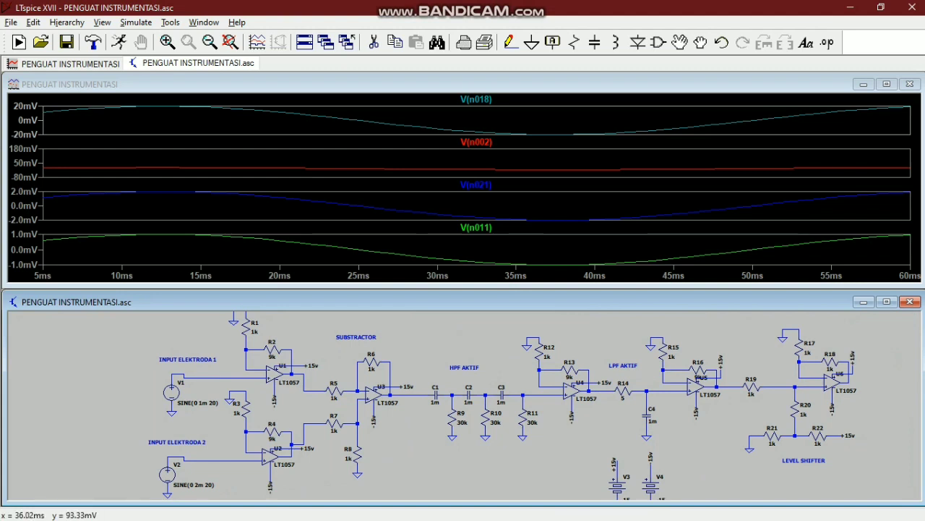
right_click(532, 158)
left_click(542, 261)
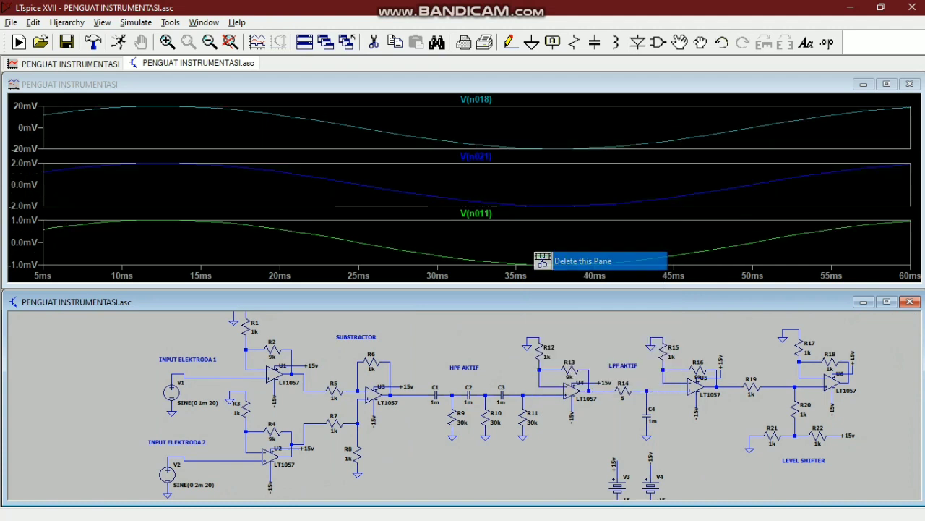
right_click(525, 111)
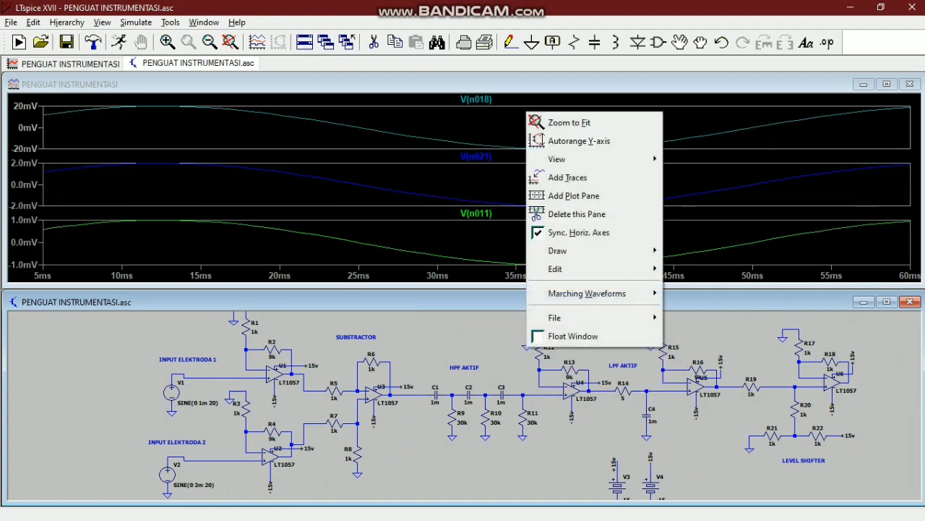
left_click(572, 214)
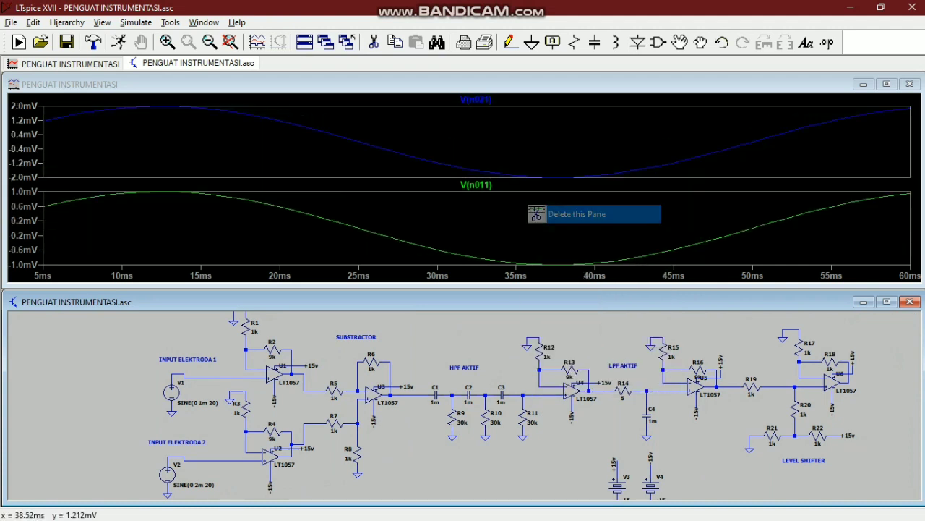
right_click(557, 209)
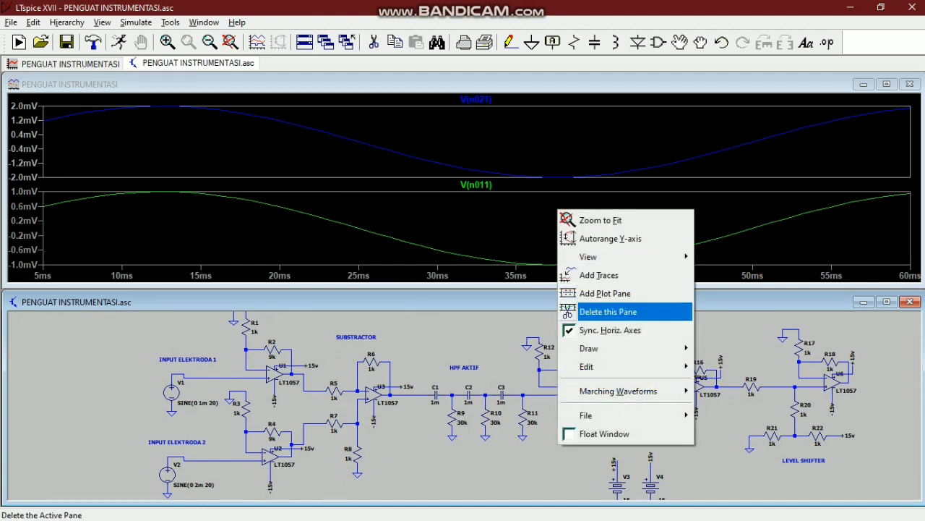
left_click(600, 311)
right_click(555, 168)
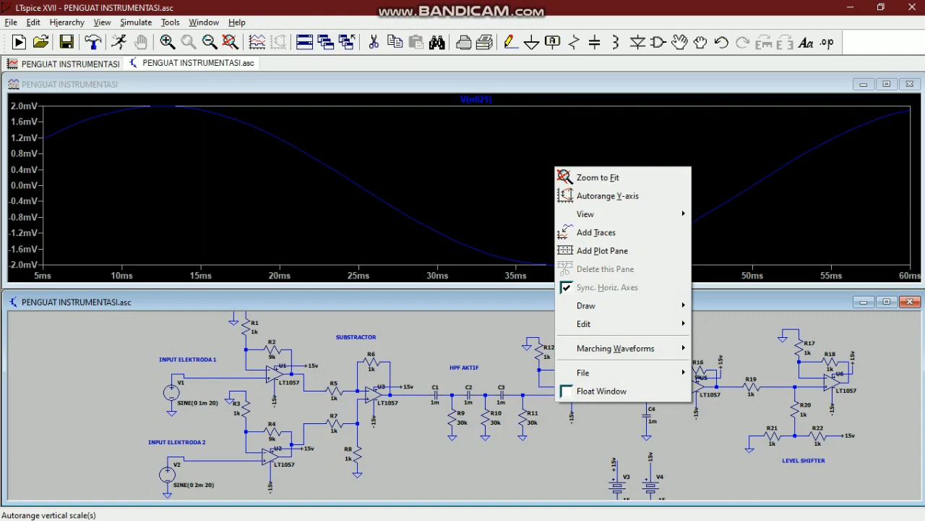
left_click(477, 99)
right_click(476, 99)
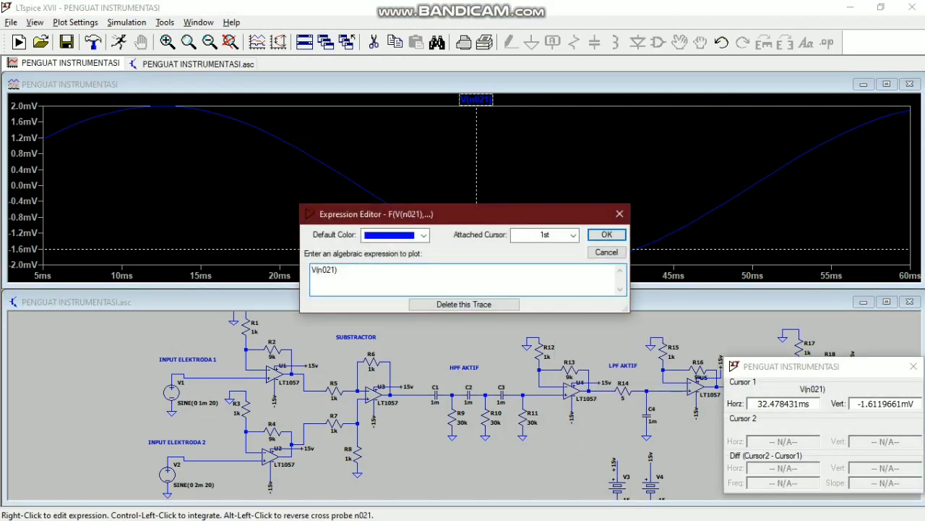
left_click(463, 304)
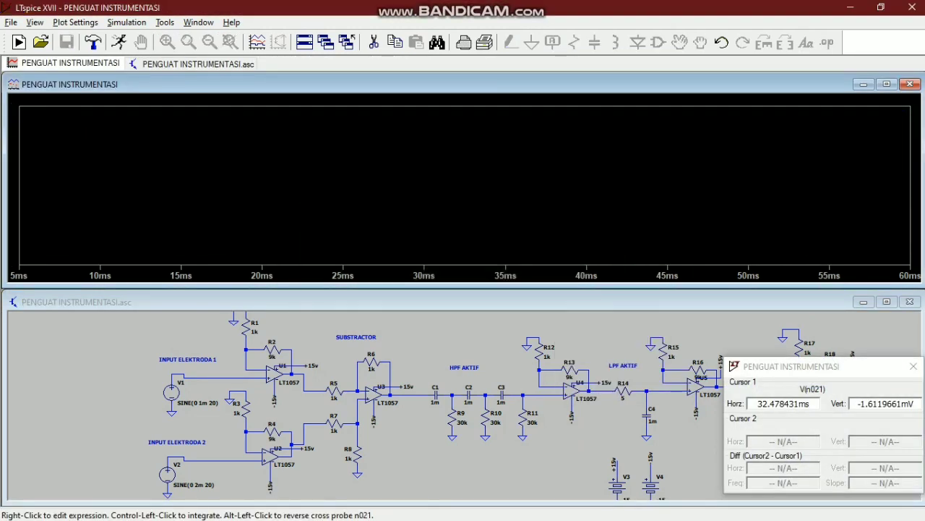
- Plot the subtractor output voltage between U3 and C1, and close the cursor readout
scroll(378, 410, "down", 2)
scroll(379, 409, "up", 5)
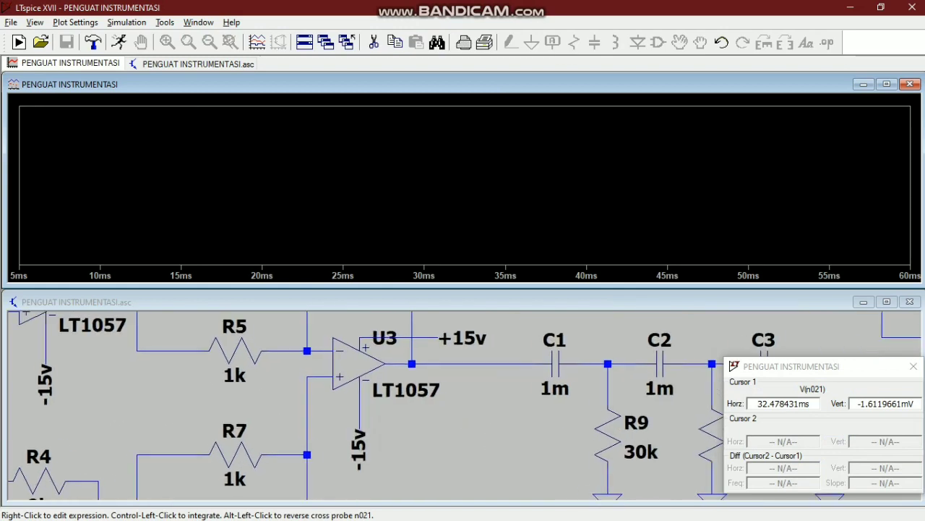
scroll(379, 409, "down", 2)
scroll(380, 409, "down", 1)
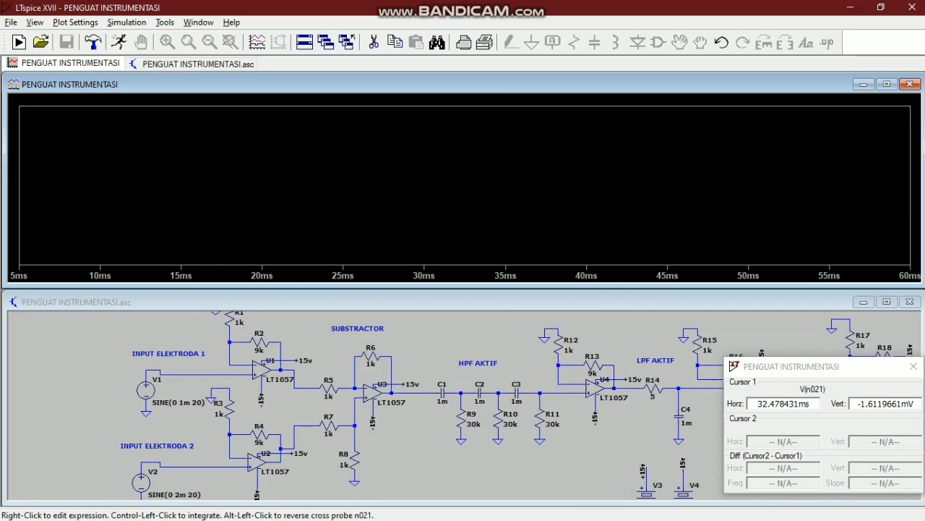
left_click(405, 393)
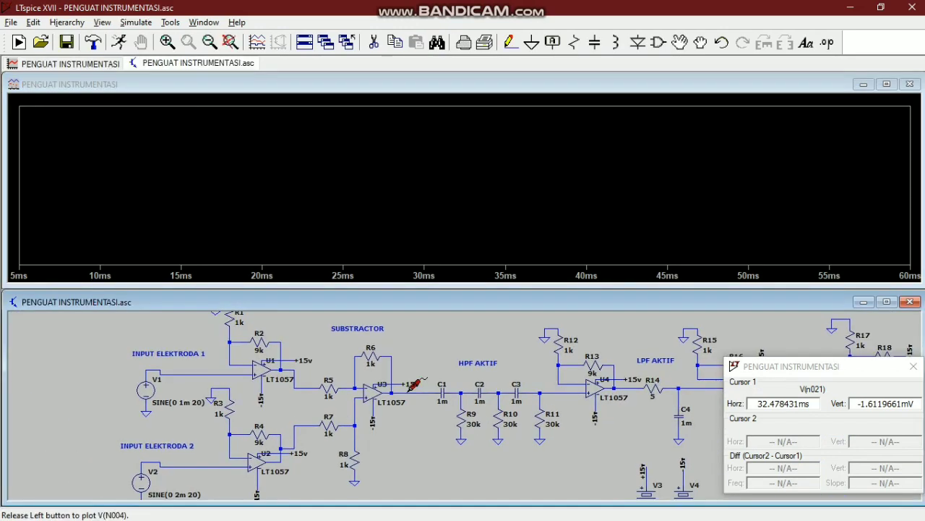
mouse_move(924, 366)
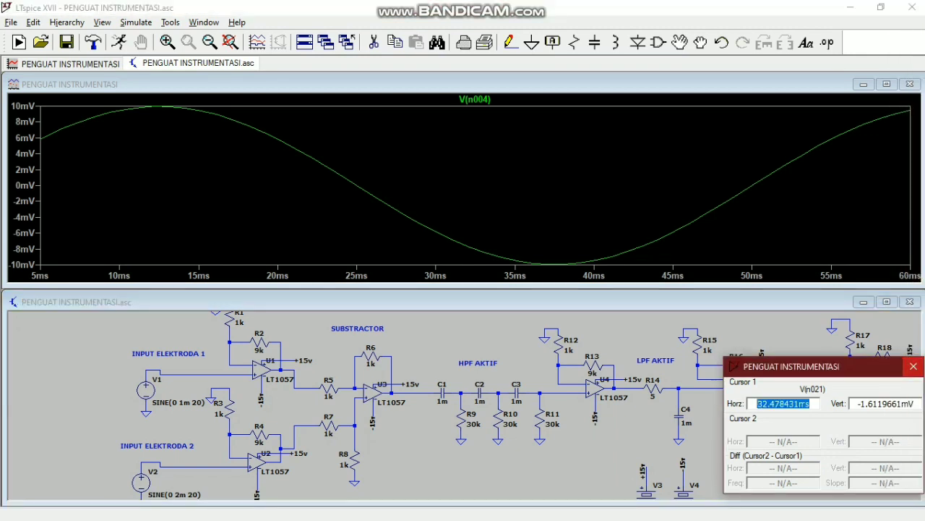
left_click(913, 367)
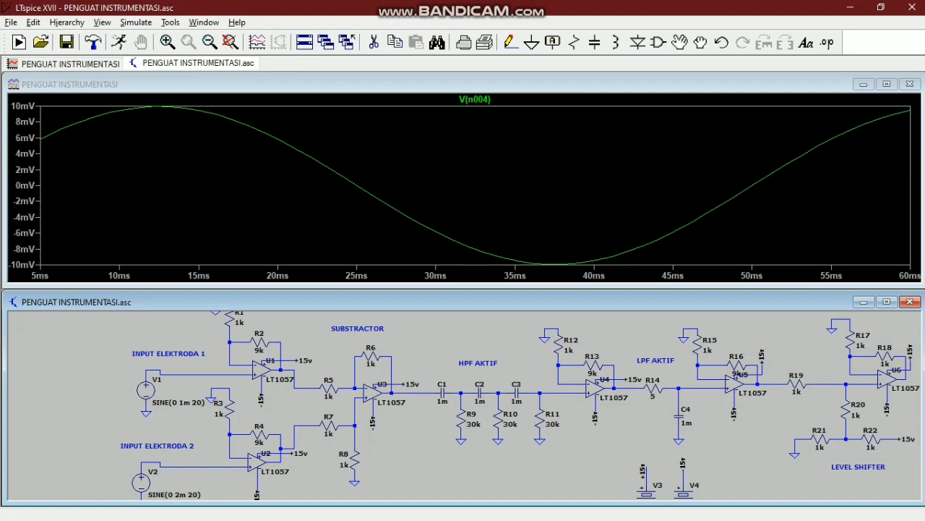
- Add a second plot pane and plot the active high-pass filter's voltage V(n016) at the input of U4
right_click(475, 202)
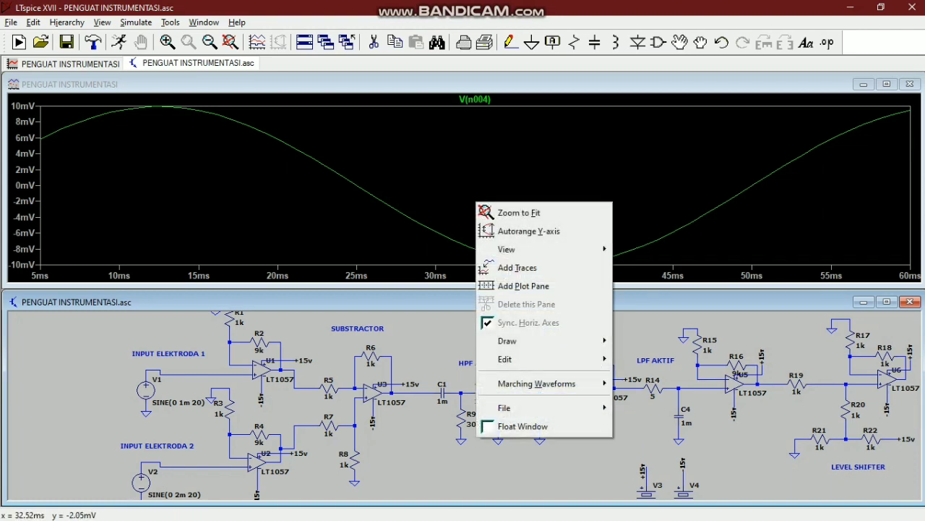
left_click(524, 285)
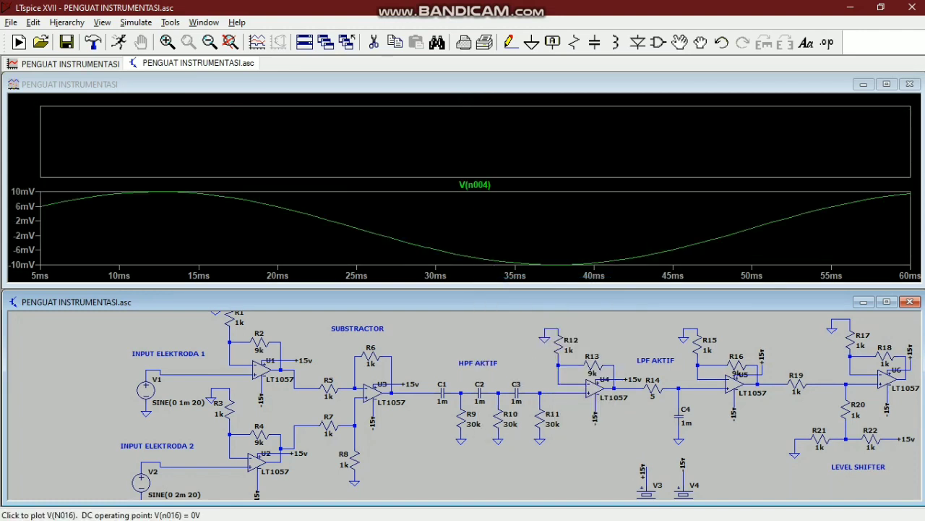
left_click(561, 384)
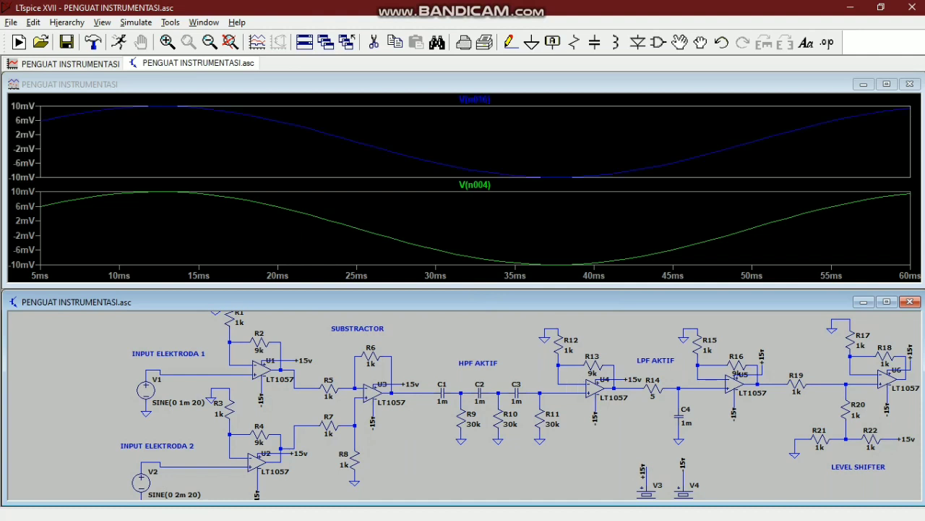
- Delete the V(n016) pane, attach a cursor to V(n004), and overlay the voltage at U4's non-inverting input in the remaining pane
right_click(523, 159)
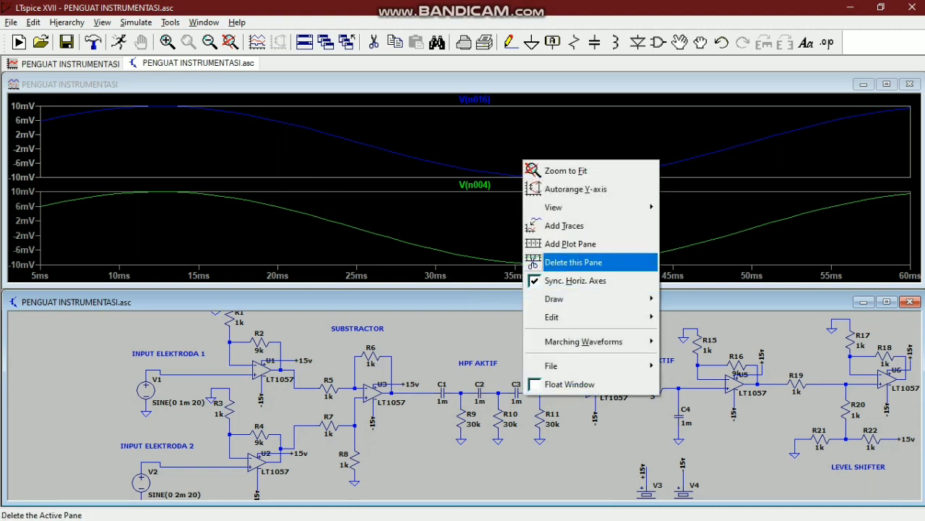
left_click(572, 262)
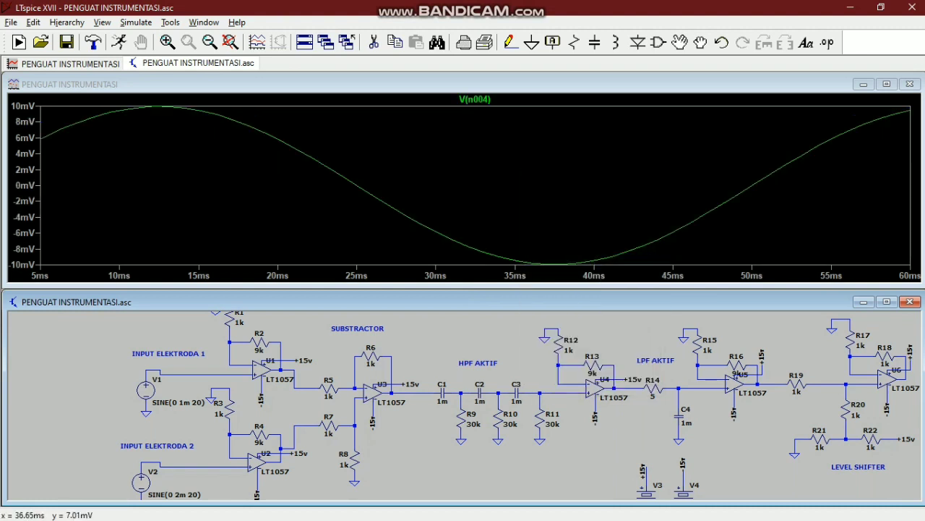
right_click(542, 130)
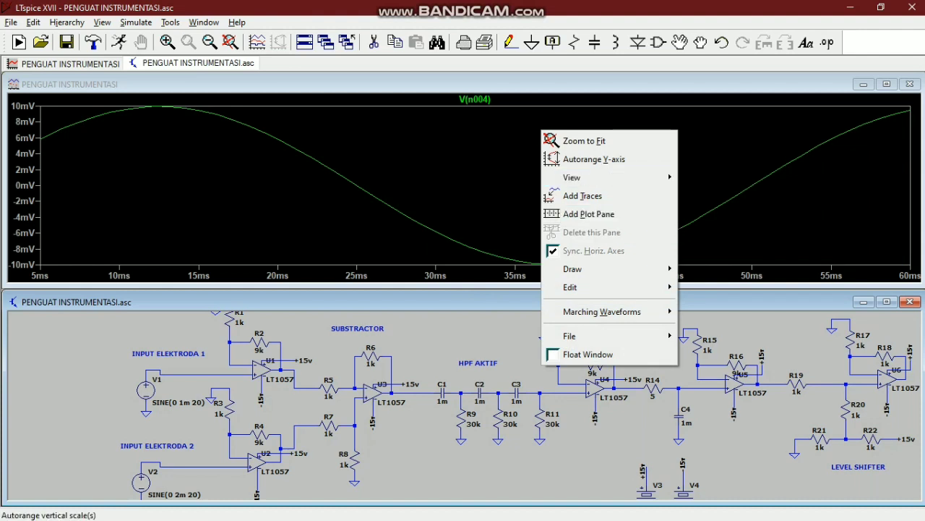
left_click(475, 99)
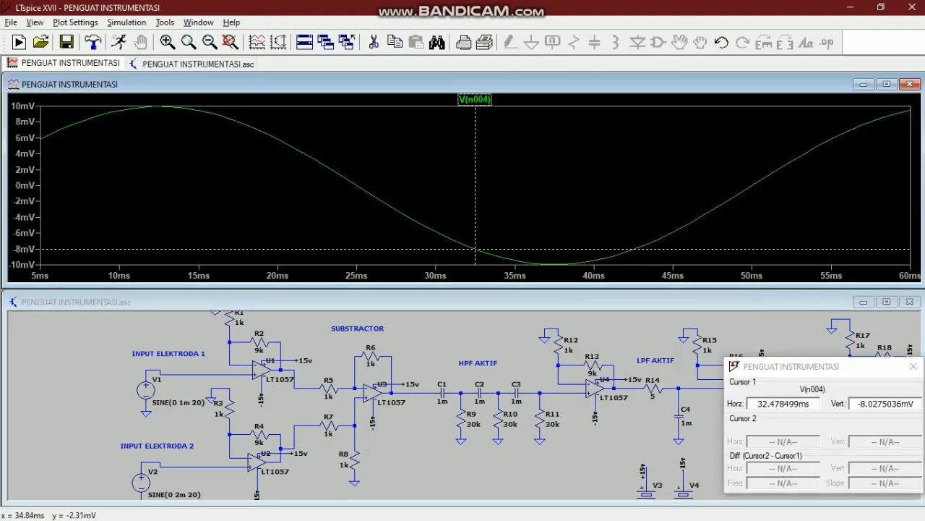
left_click(569, 393)
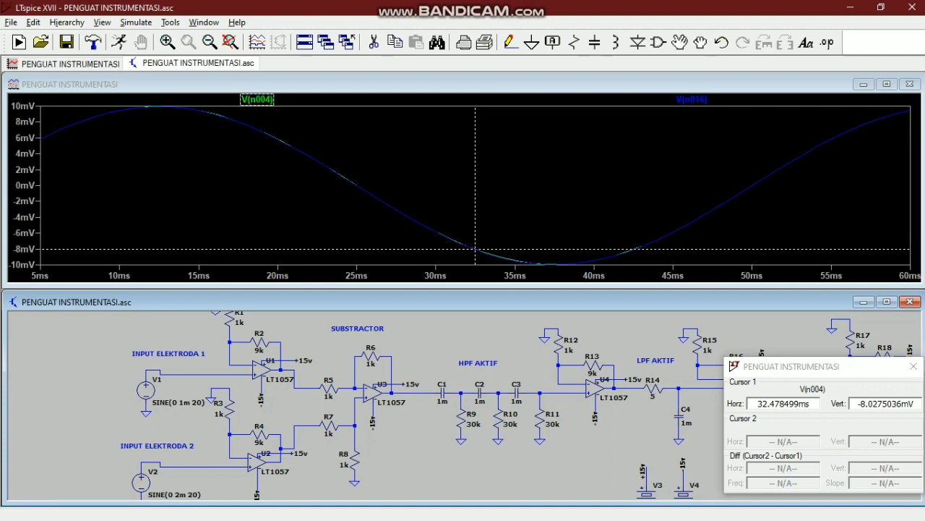
- Clear the waveform plot by deleting the V(n004) and V(n016) traces, and close the cursor readout
right_click(257, 99)
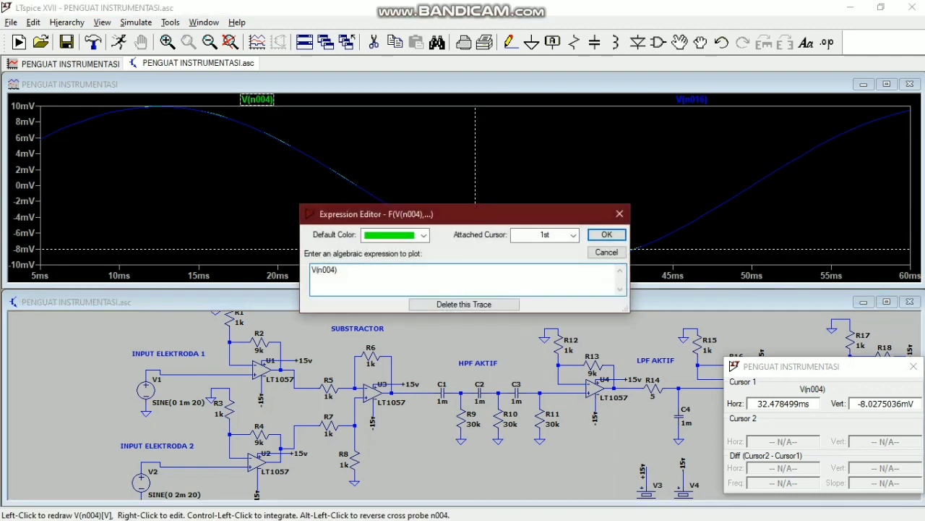
left_click(464, 304)
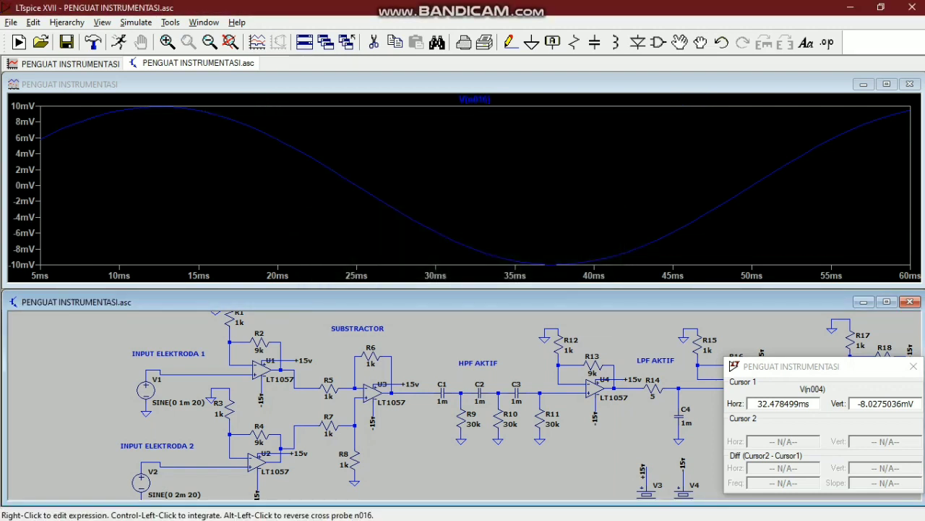
right_click(475, 99)
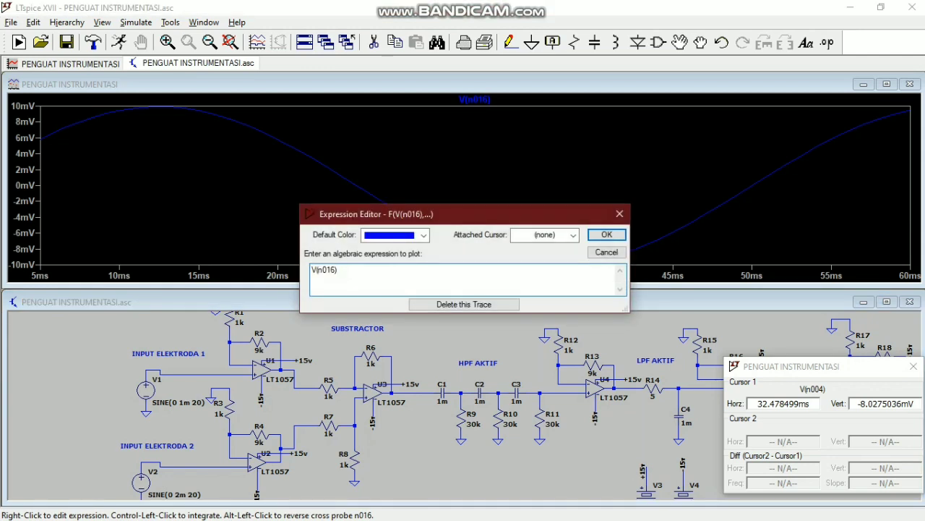
left_click(464, 304)
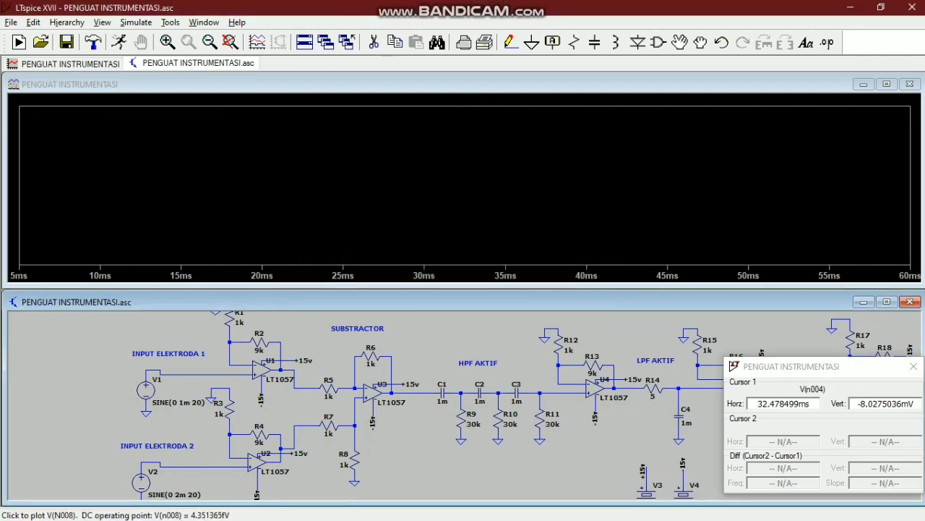
left_click(913, 366)
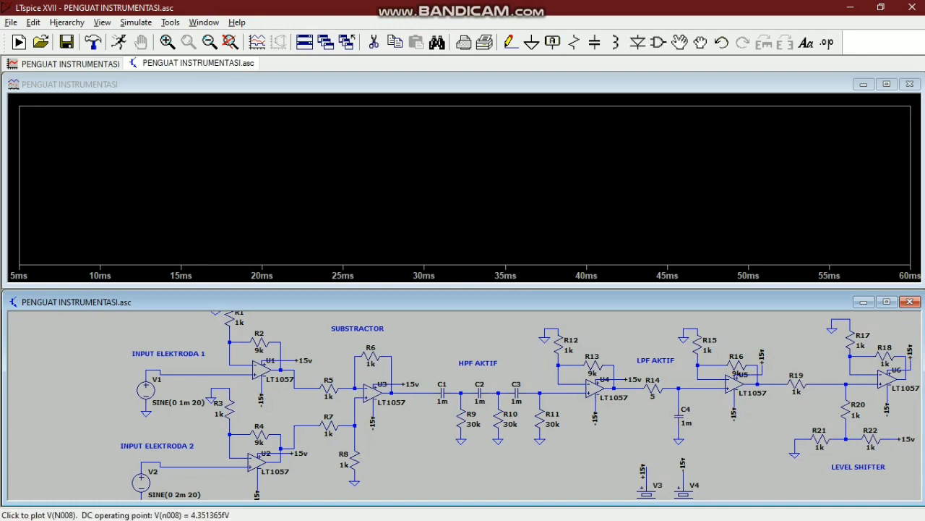
- Plot the output voltage V(n008) of the active high-pass filter's op-amp U4
scroll(628, 393, "down", 3)
scroll(629, 392, "up", 5)
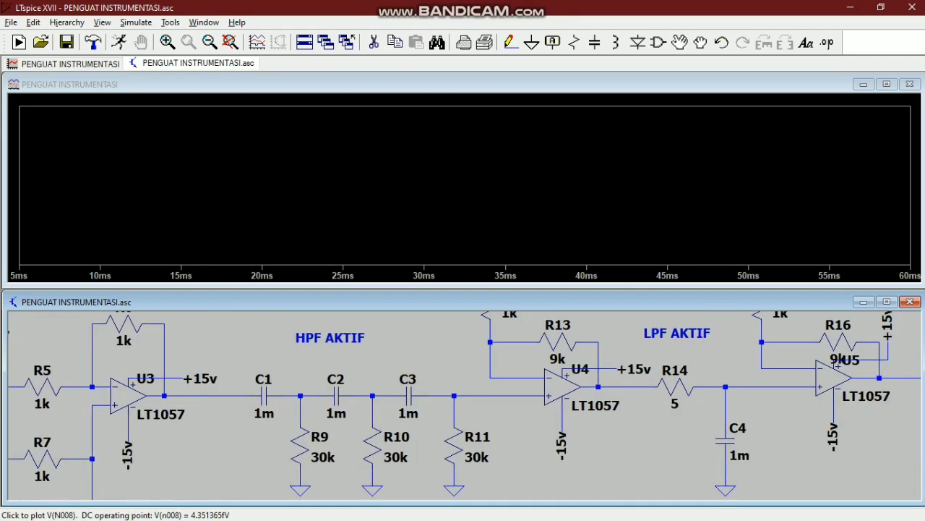
left_click(629, 386)
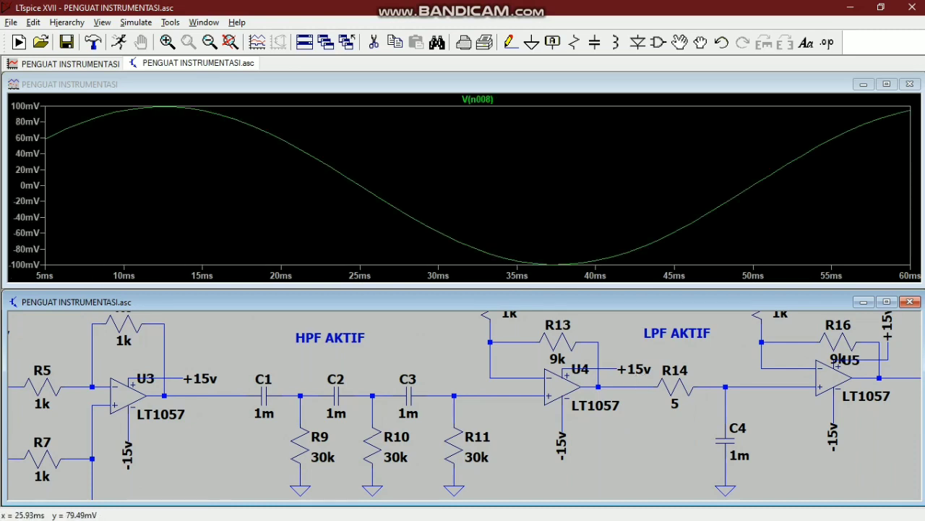
- Add a second plot pane and plot the active low-pass filter's voltage V(n013) at the input of U5
right_click(419, 146)
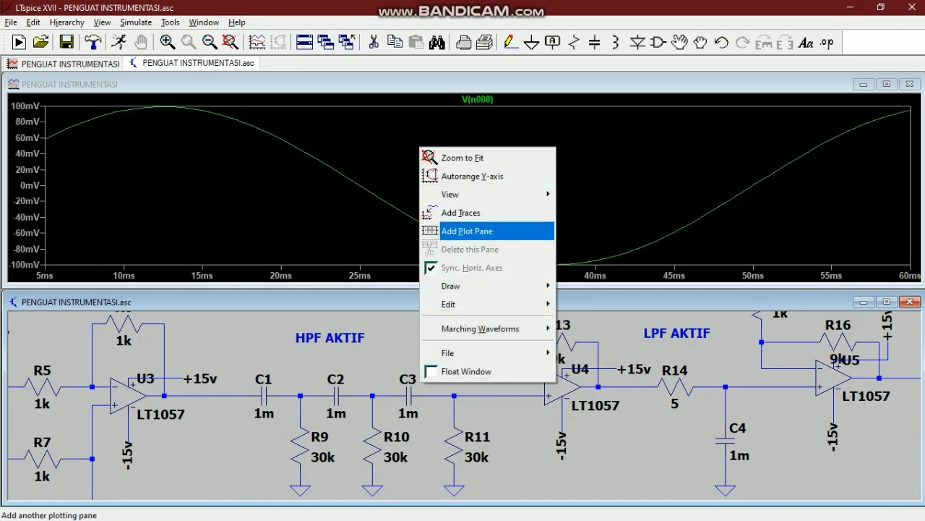
left_click(475, 231)
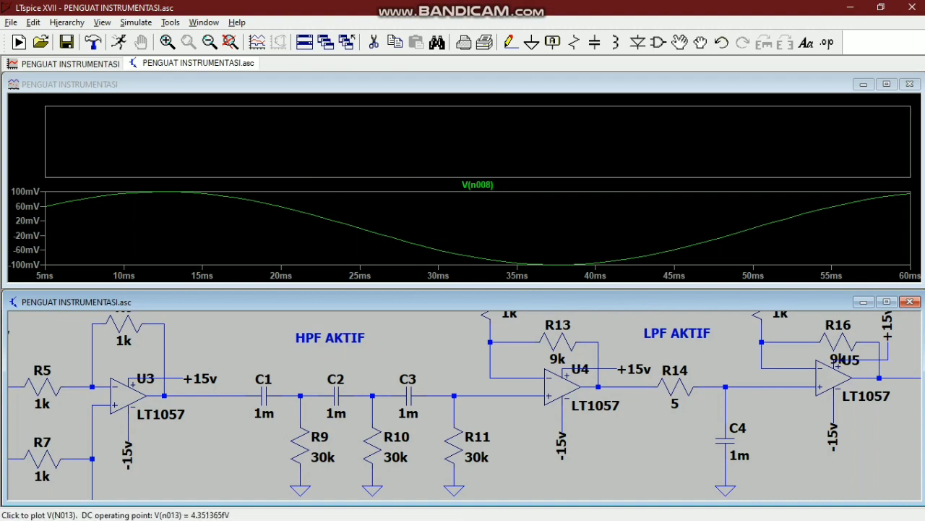
left_click(705, 386)
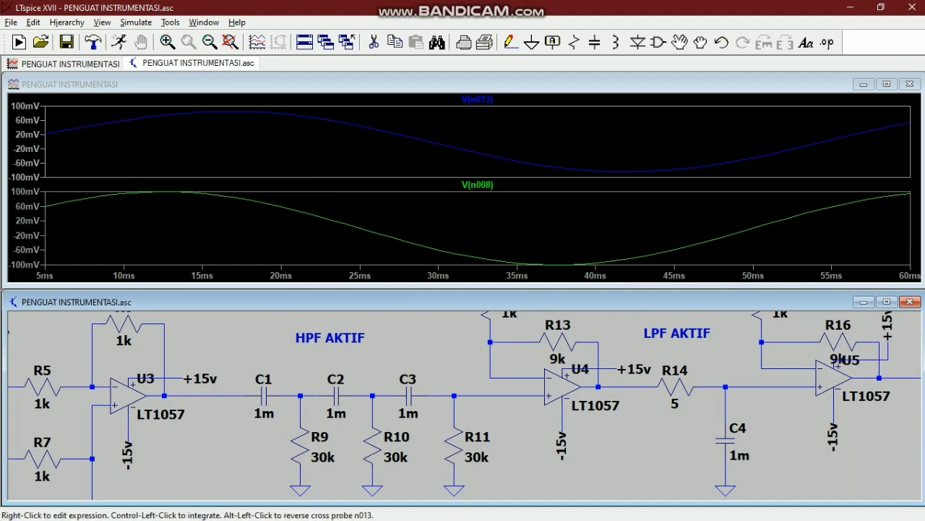
right_click(478, 99)
left_click(464, 304)
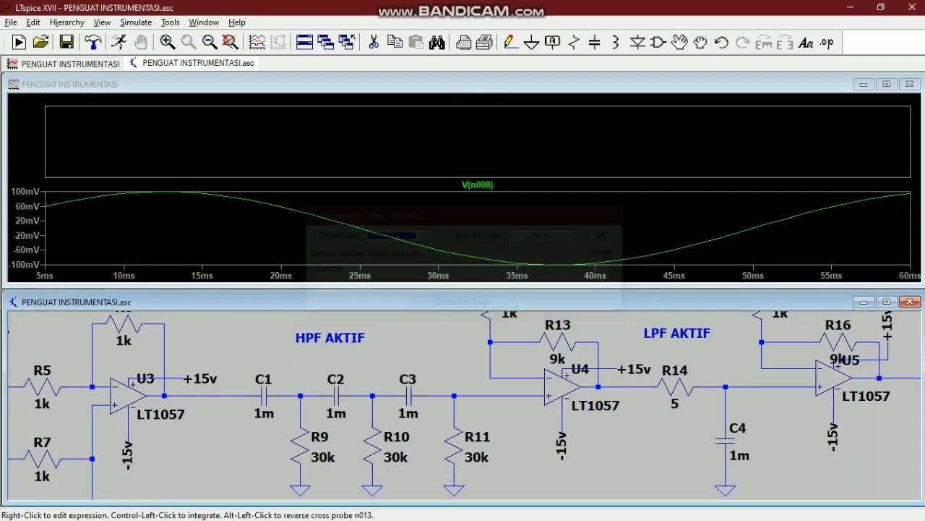
left_click(766, 377)
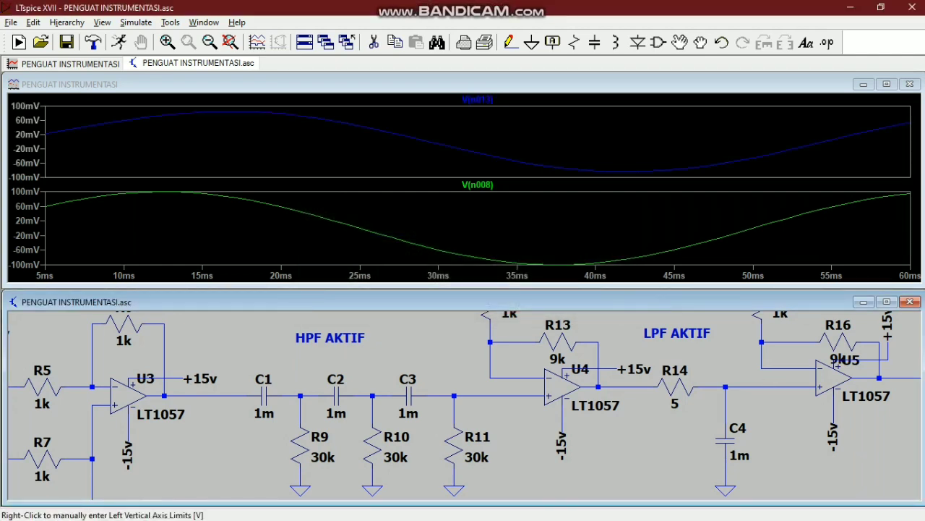
- Zoom in on the peaks of V(n013) at the start of the simulation, over about the first 84 ms
left_click_drag(48, 109, 276, 149)
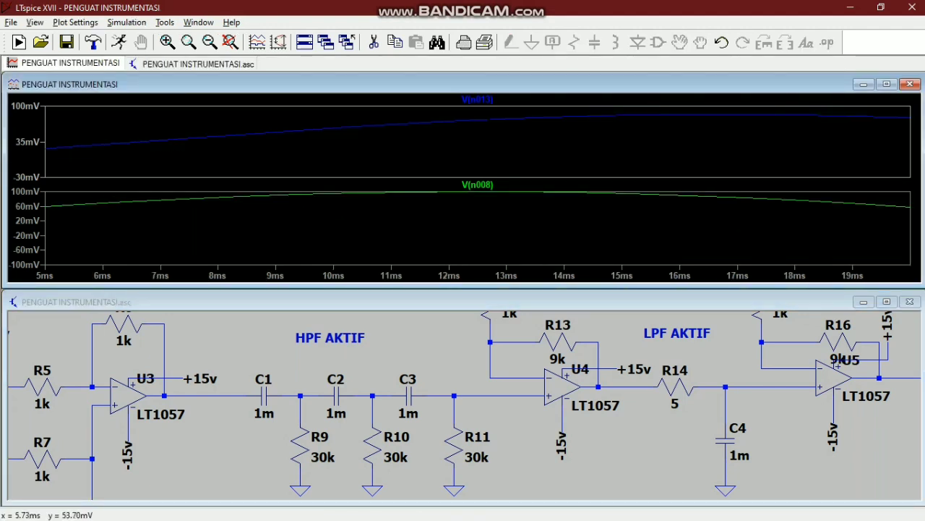
right_click(100, 151)
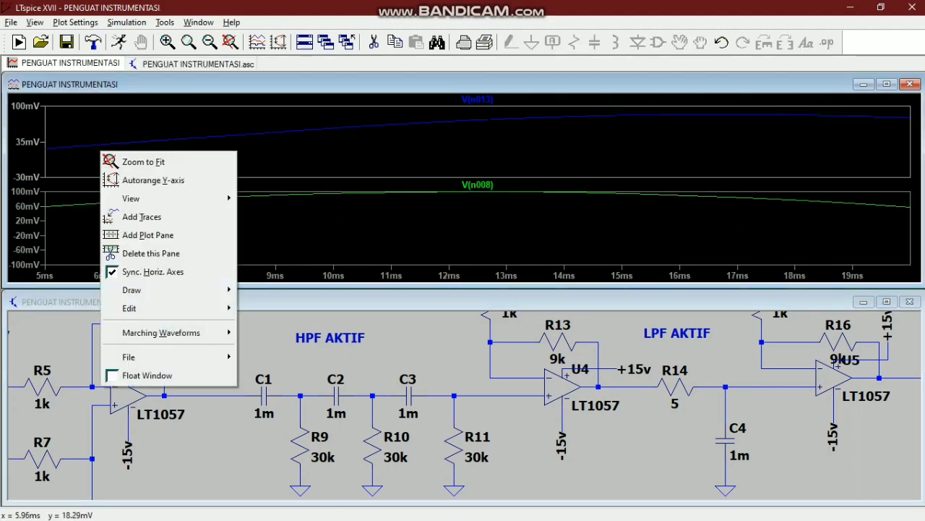
left_click(109, 161)
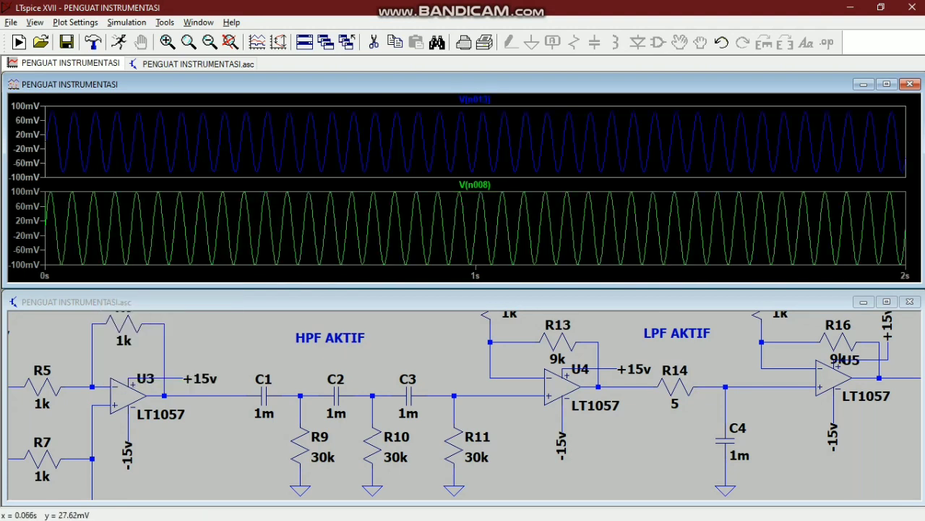
left_click_drag(47, 109, 79, 129)
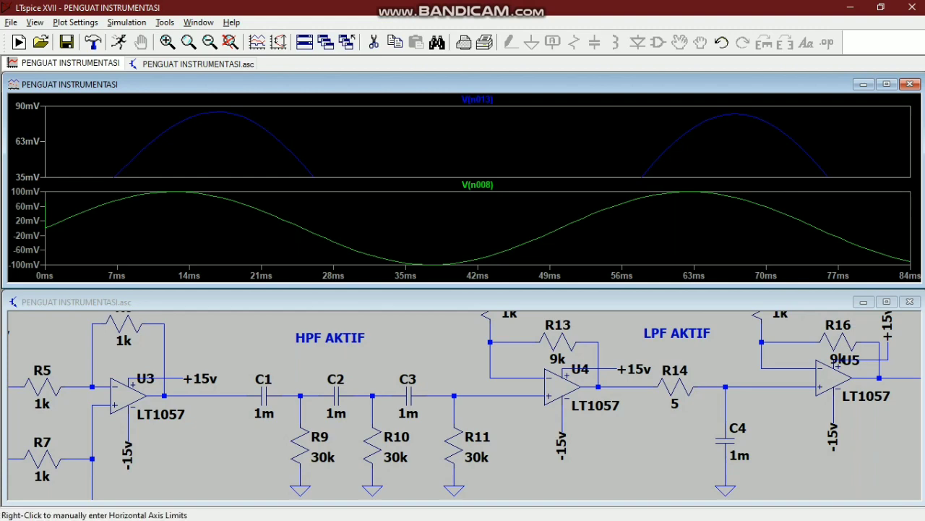
- Plot the output voltage V(n010) of U5 in the same pane as V(n013)
left_click_drag(637, 452, 196, 453)
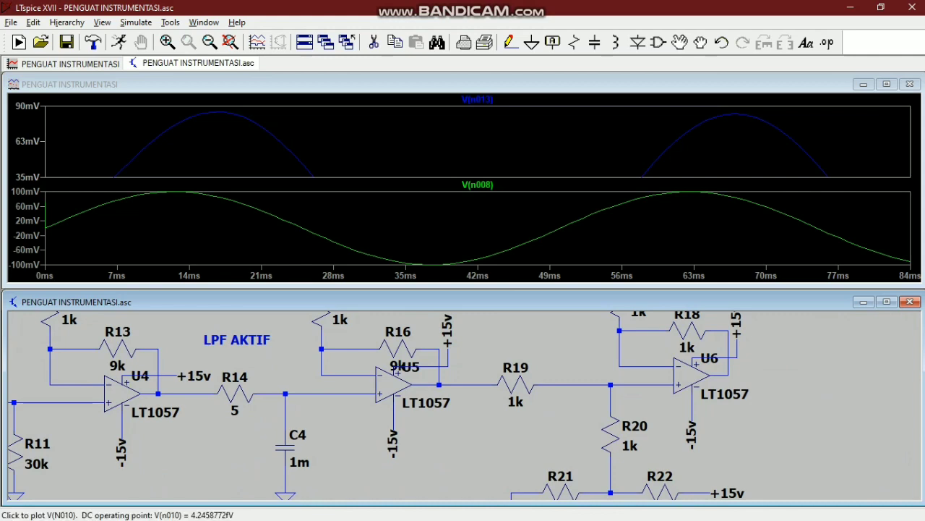
scroll(489, 383, "down", 4)
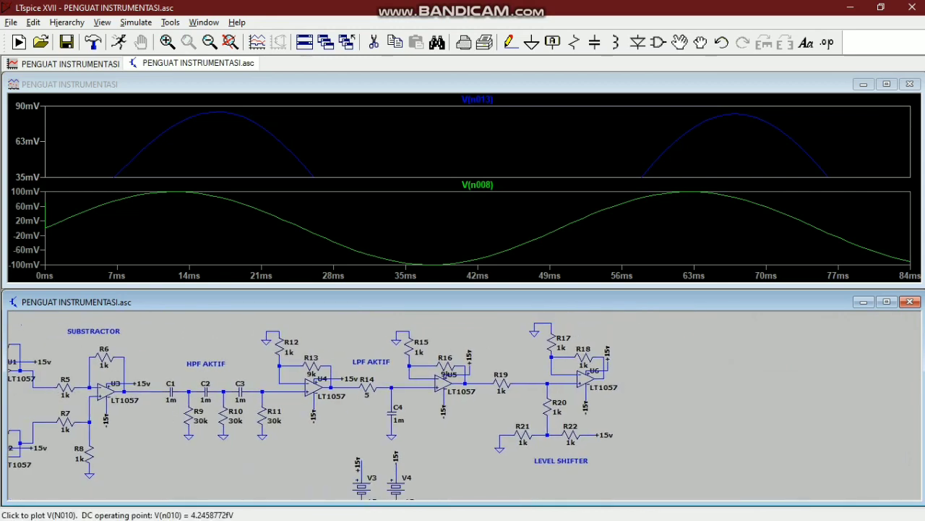
left_click(484, 382)
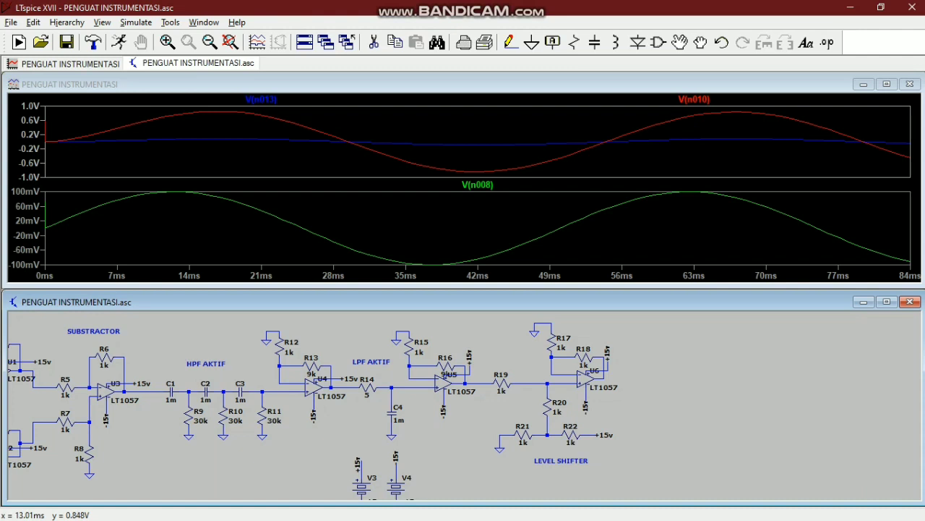
- Inspect the peak of V(n010) up close, then clear the plot by deleting its pane and the remaining V(n008) trace
left_click_drag(178, 112, 237, 121)
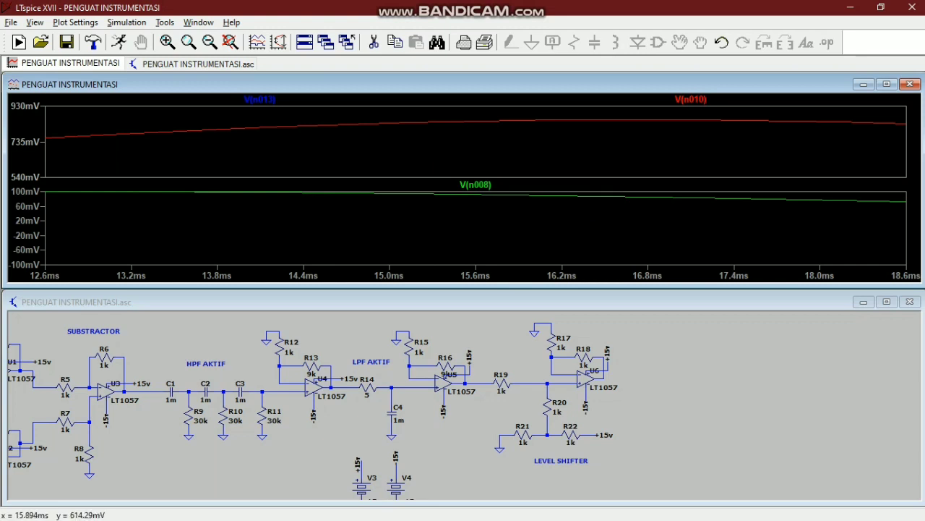
right_click(631, 152)
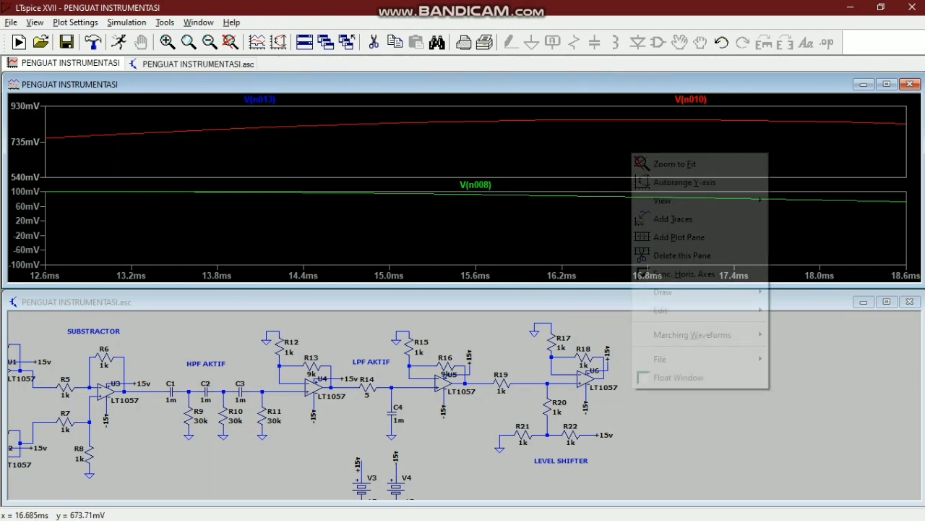
left_click(680, 255)
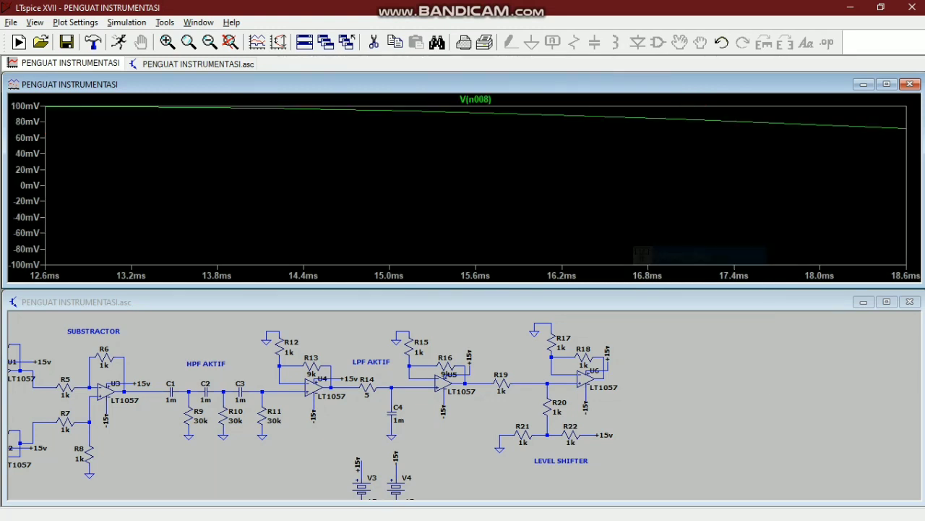
right_click(475, 99)
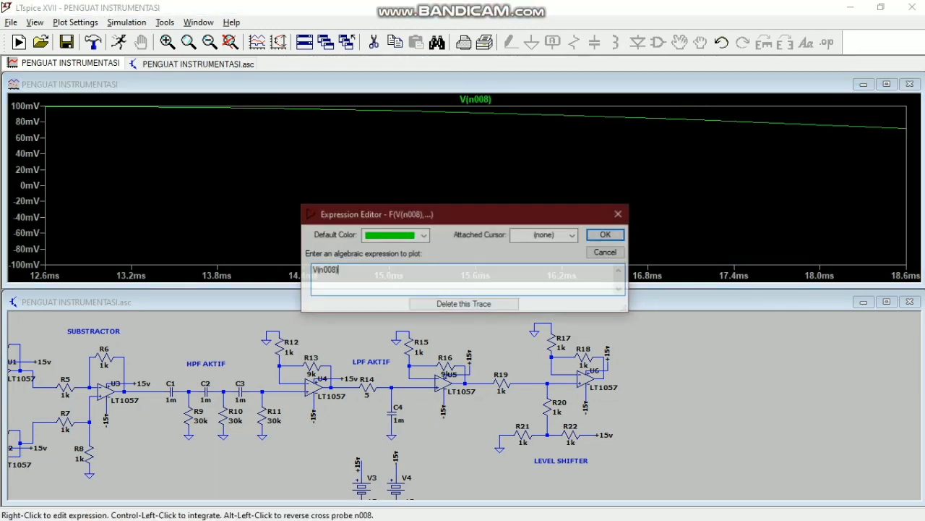
left_click(463, 304)
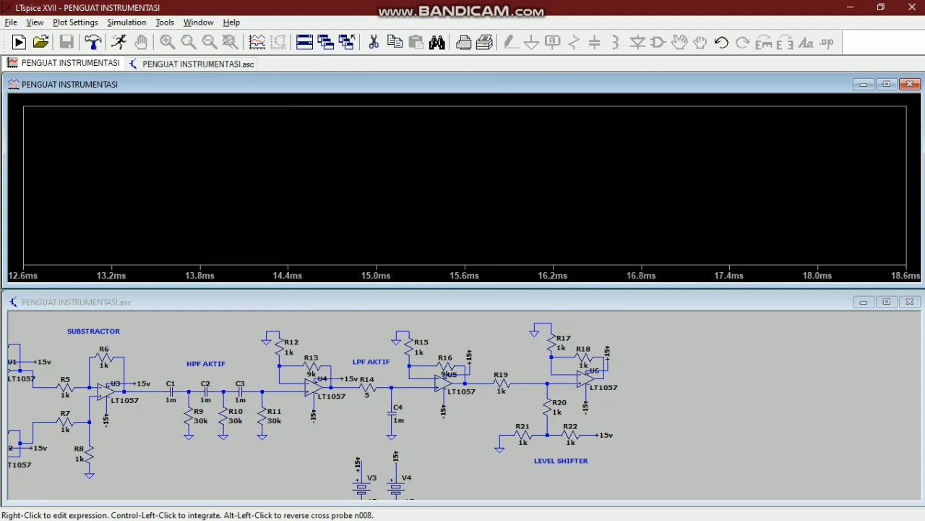
- Plot the output voltage V(n010) of U5 alone and frame its first positive peak from about 9 to 42 ms
left_click(409, 387)
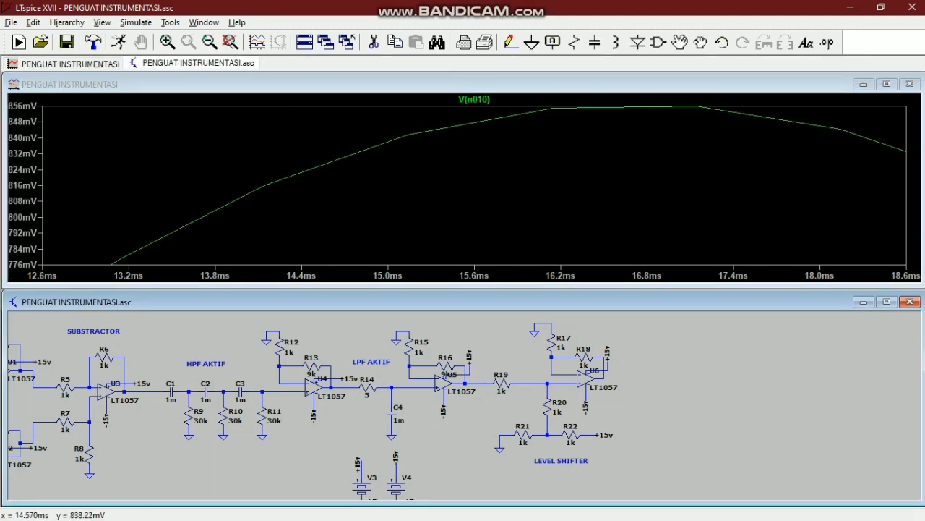
right_click(325, 141)
left_click(369, 152)
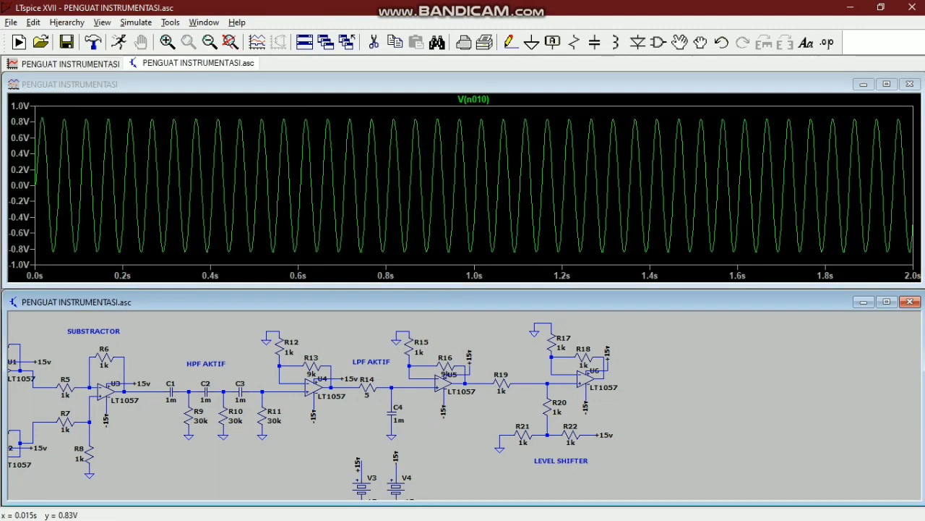
left_click_drag(39, 117, 52, 125)
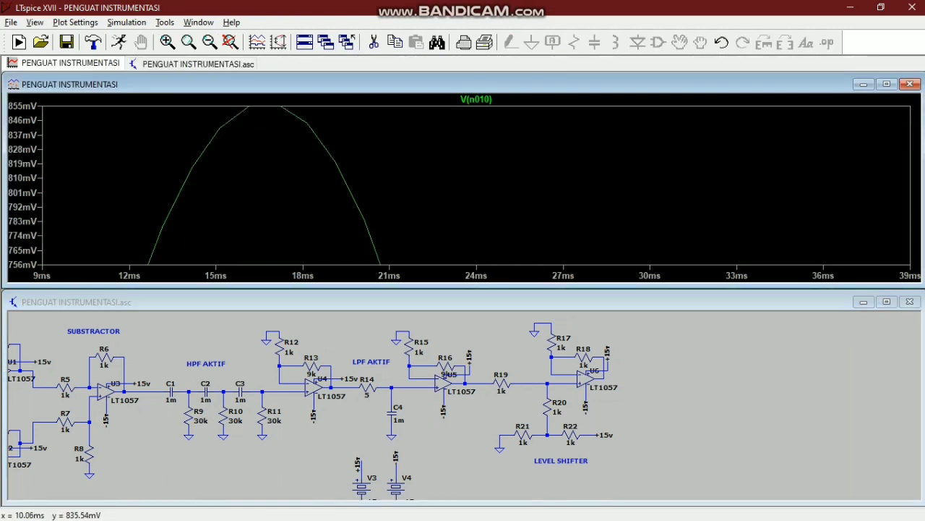
left_click_drag(72, 137, 46, 154)
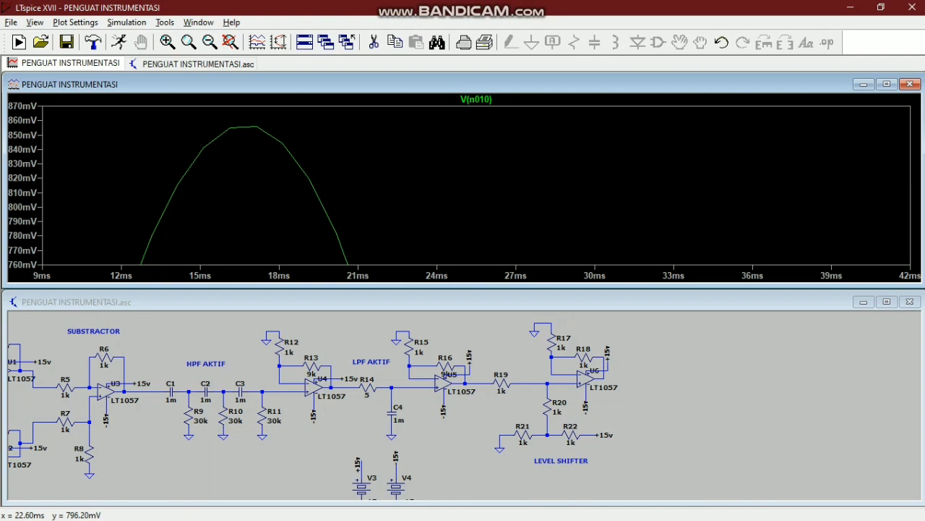
- Add a second plot pane and plot the level shifter's output voltage V(n006) at U6 in it
right_click(401, 214)
left_click(449, 296)
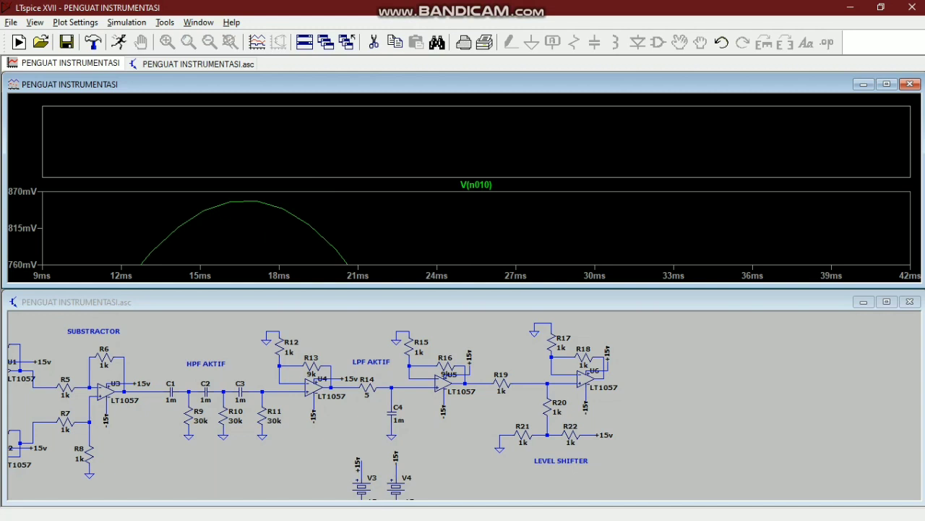
left_click(604, 377)
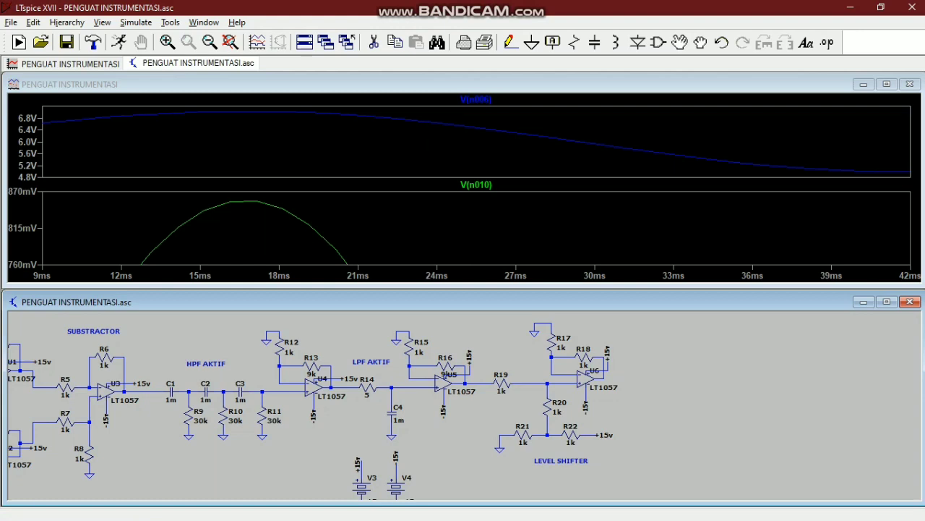
mouse_move(924, 370)
mouse_move(909, 282)
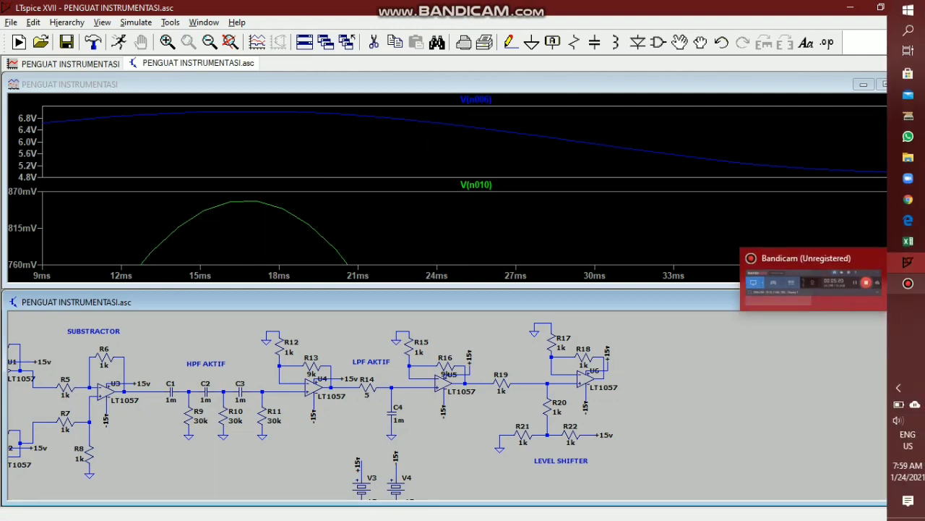
mouse_move(813, 290)
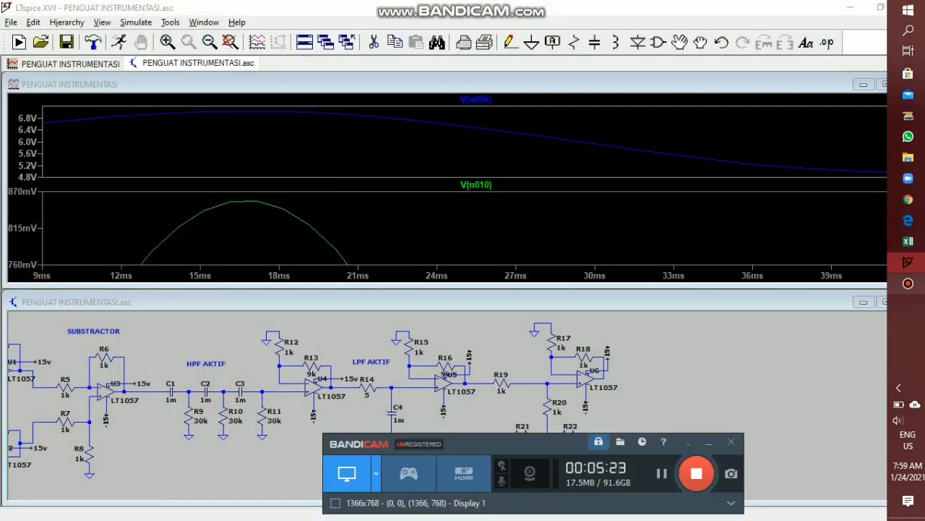
left_click(908, 283)
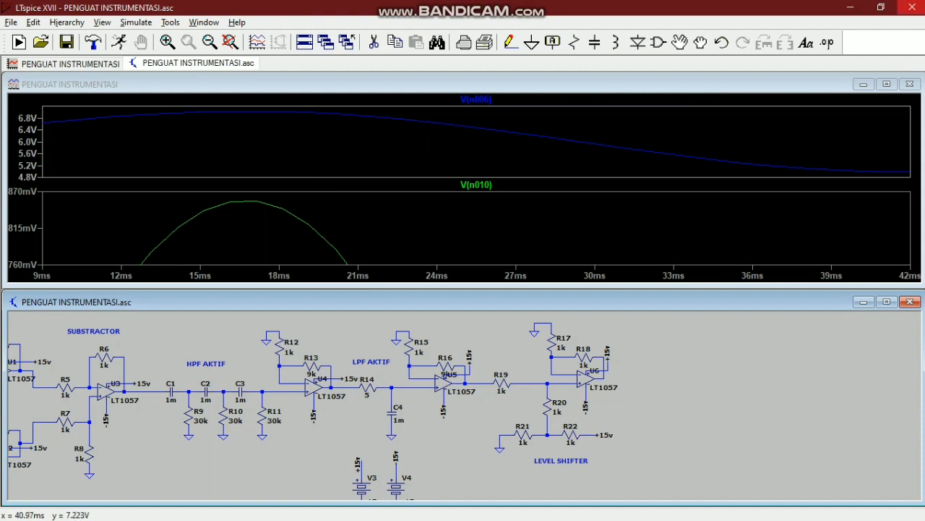
left_click(850, 7)
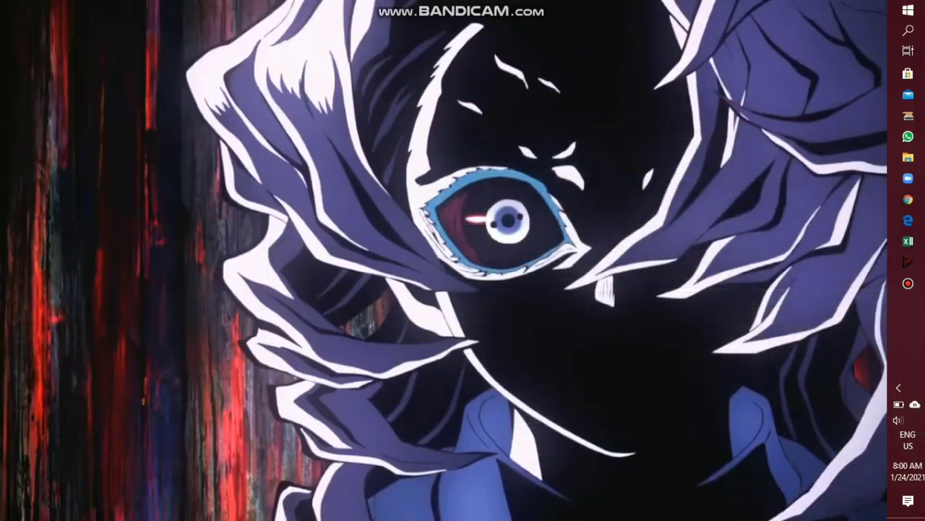